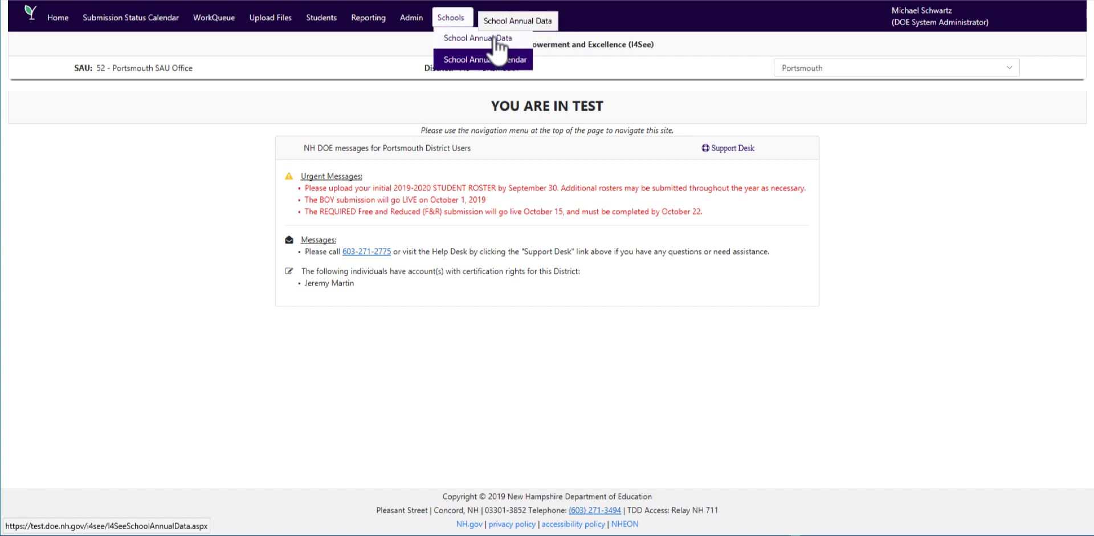
# Open the School Annual Data list and go to the annual calendar of New Franklin School
pyautogui.click(488, 37)
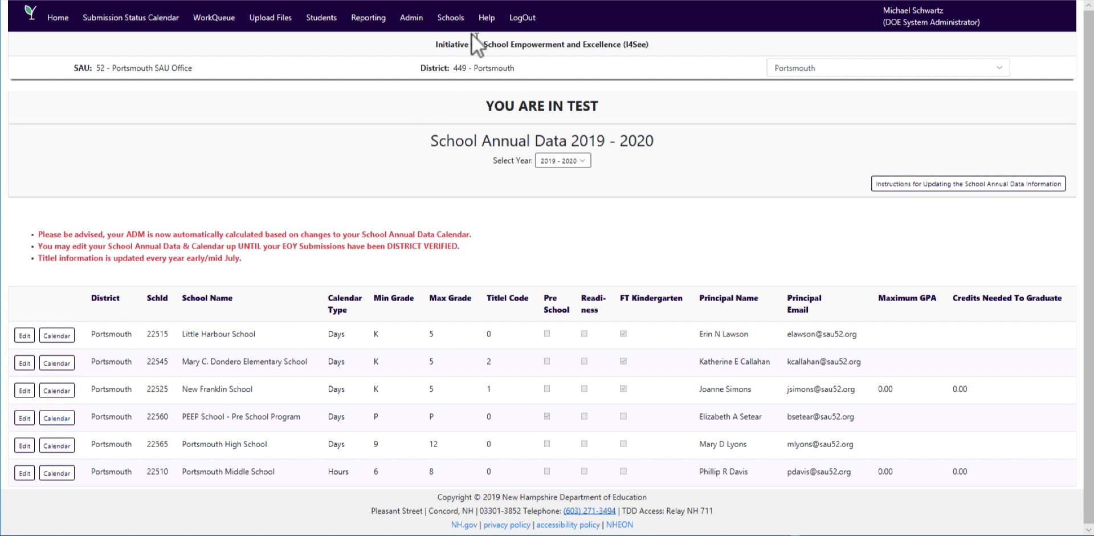
pyautogui.moveTo(460, 17)
pyautogui.click(45, 390)
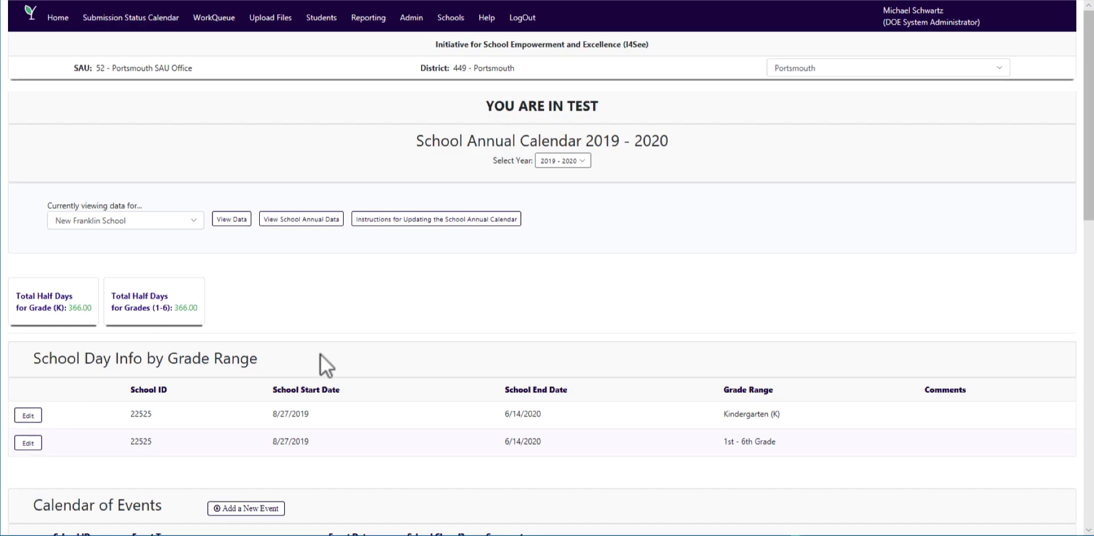
# Set the Kindergarten school start date to 9/3/2019 and save the row
pyautogui.scroll(-1, 325, 353)
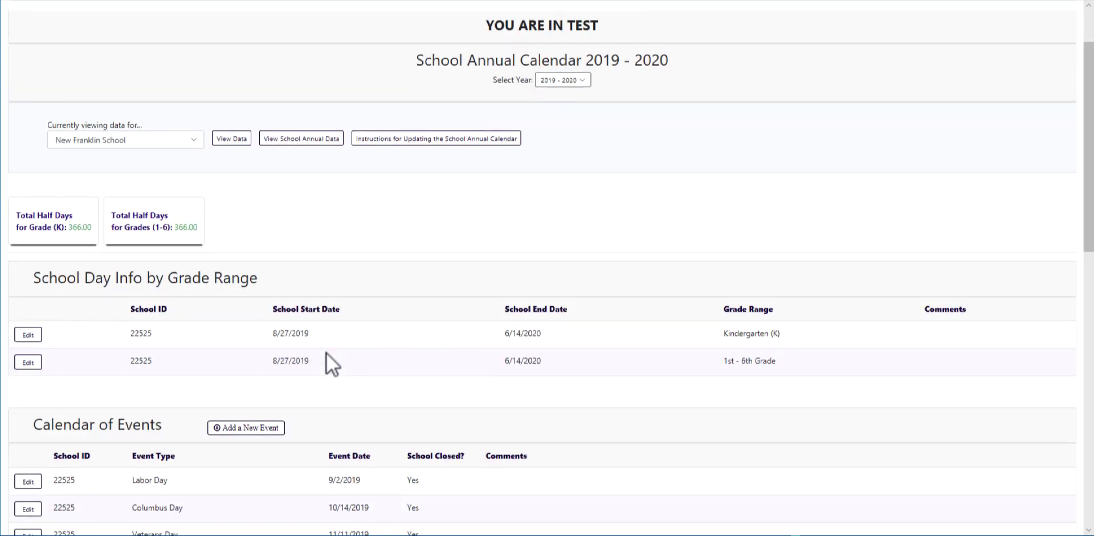
pyautogui.scroll(-2, 327, 354)
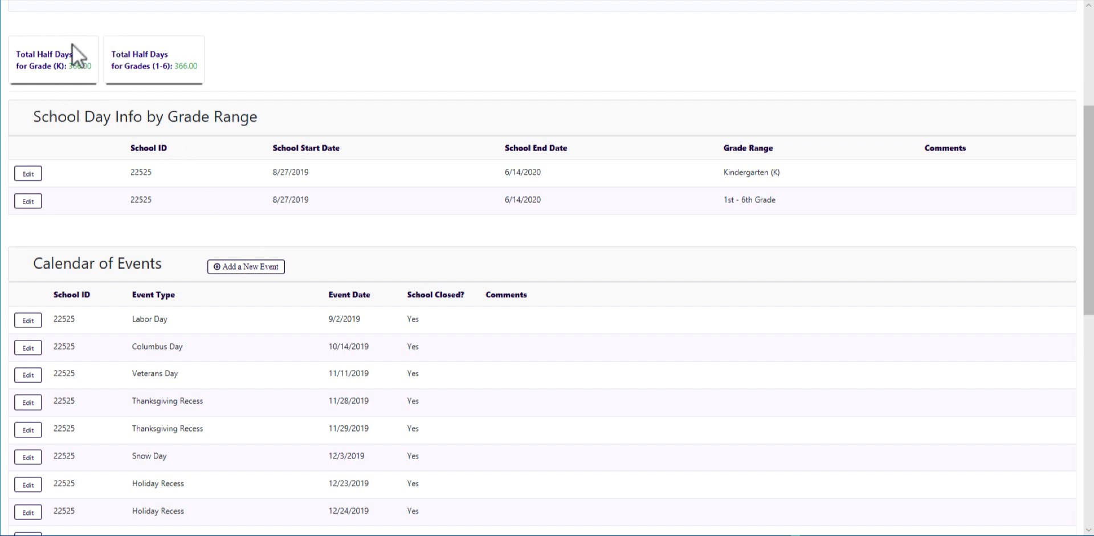
pyautogui.scroll(2, 73, 44)
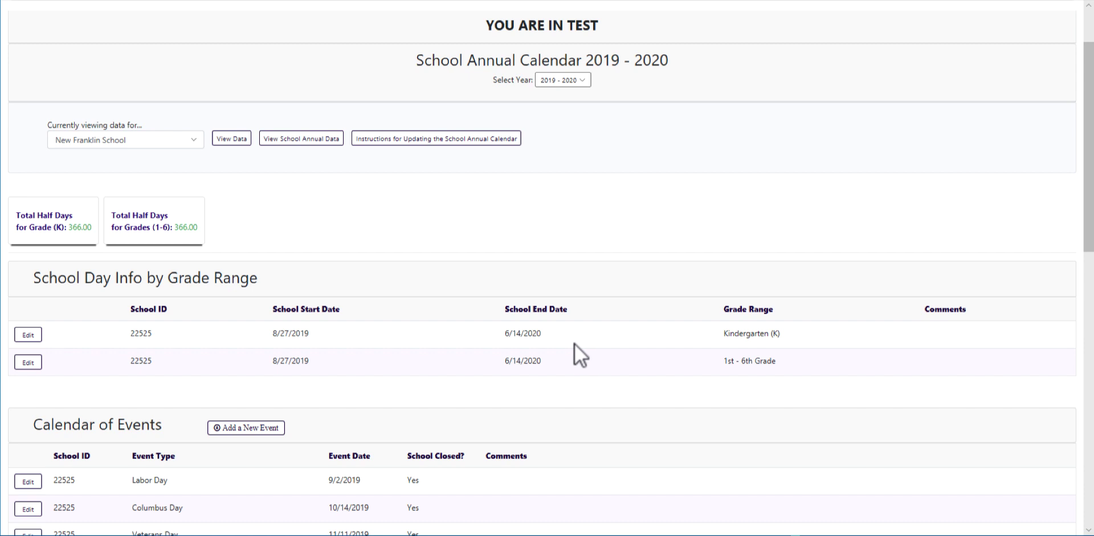
pyautogui.scroll(-3, 260, 506)
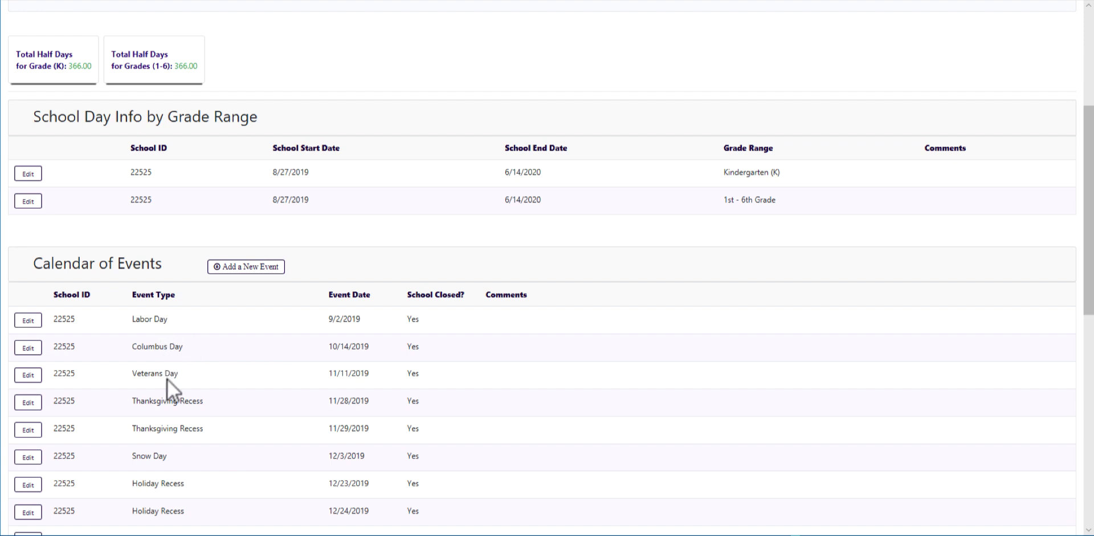
pyautogui.scroll(3, 167, 378)
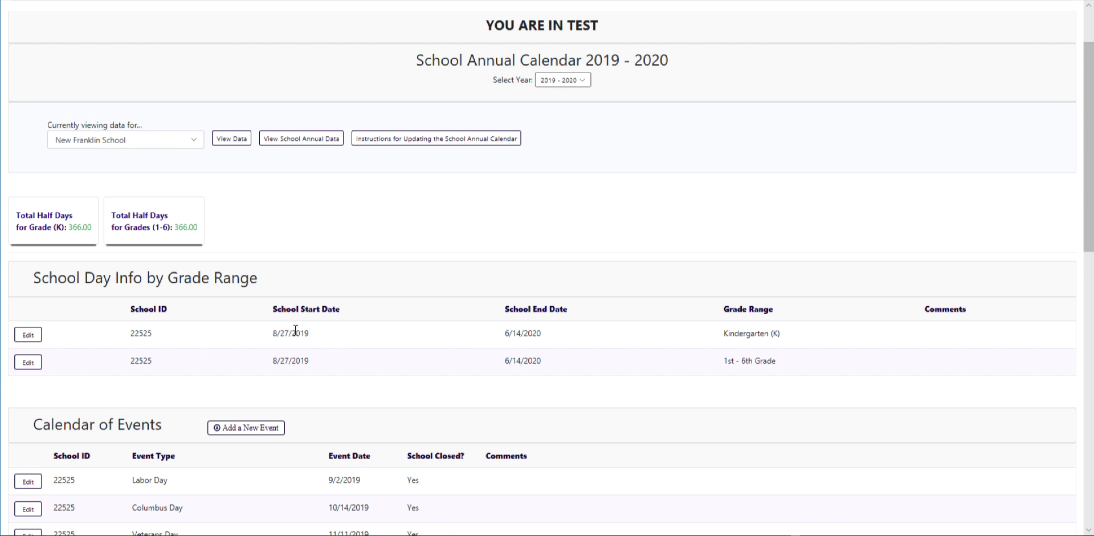
pyautogui.moveTo(17, 327)
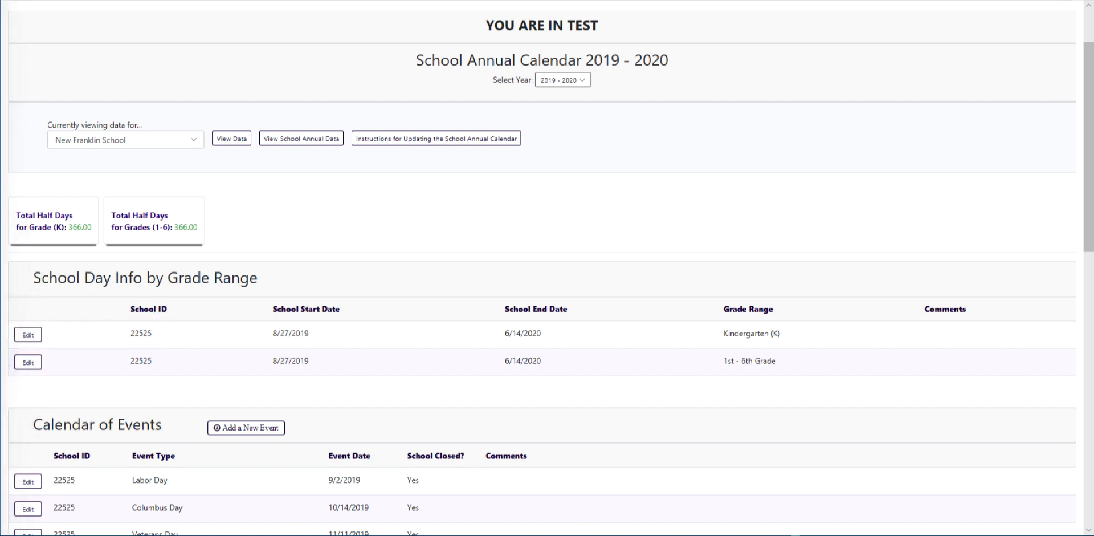
pyautogui.click(26, 334)
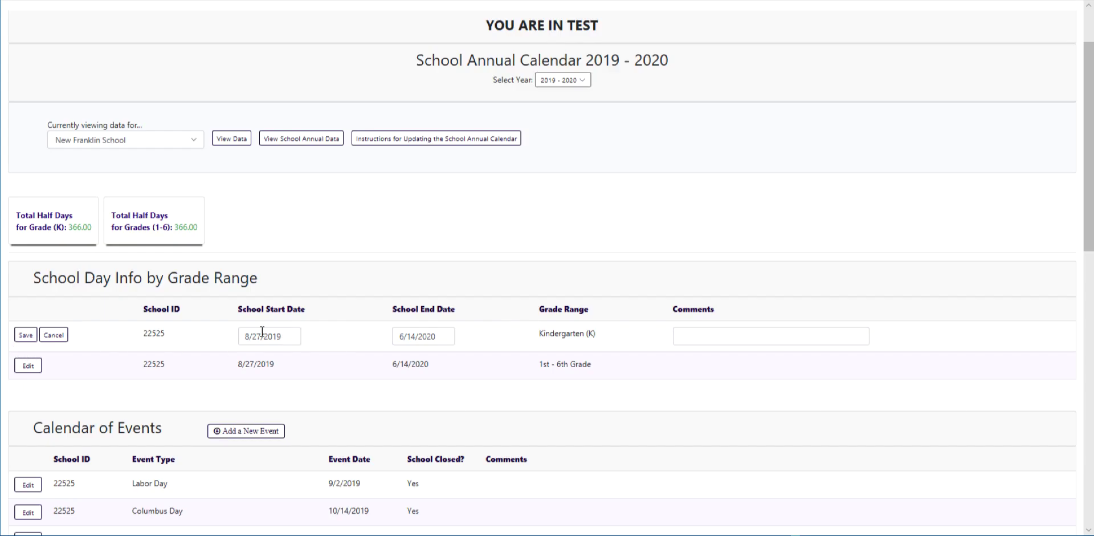
pyautogui.moveTo(262, 337); pyautogui.dragTo(240, 337)
pyautogui.write('0')
pyautogui.press('BackSpace')
pyautogui.write('9/3/')
pyautogui.click(23, 335)
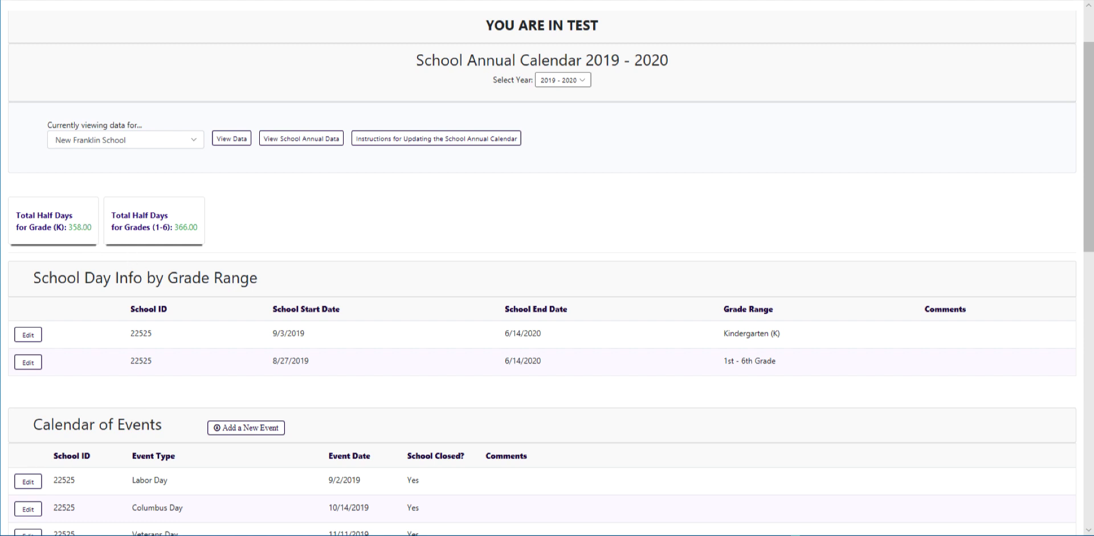
# Start a new calendar event with the event type Snow Day and the date 12/4/2019
pyautogui.scroll(-1, 259, 340)
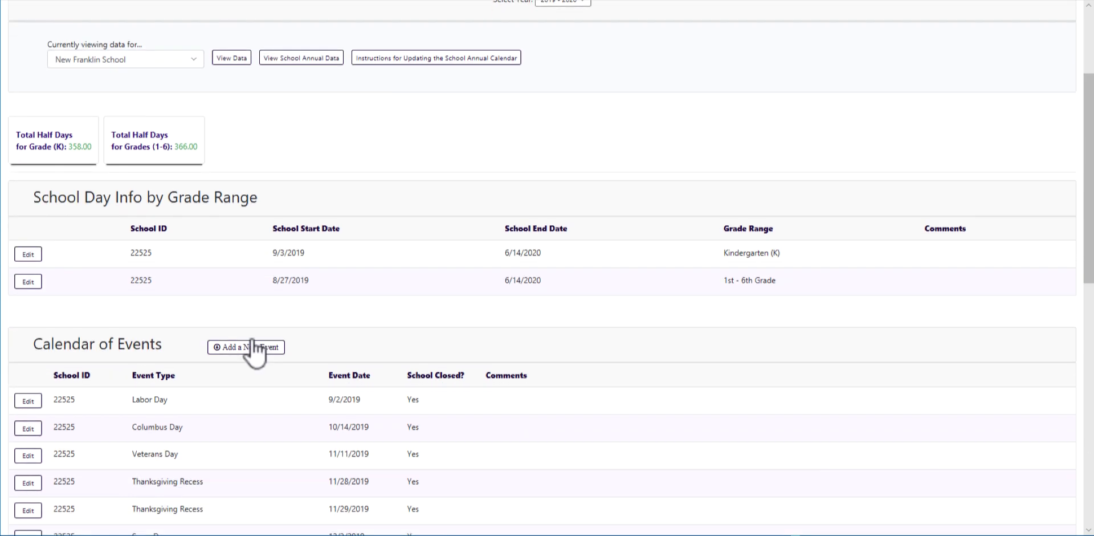
pyautogui.scroll(-1, 255, 350)
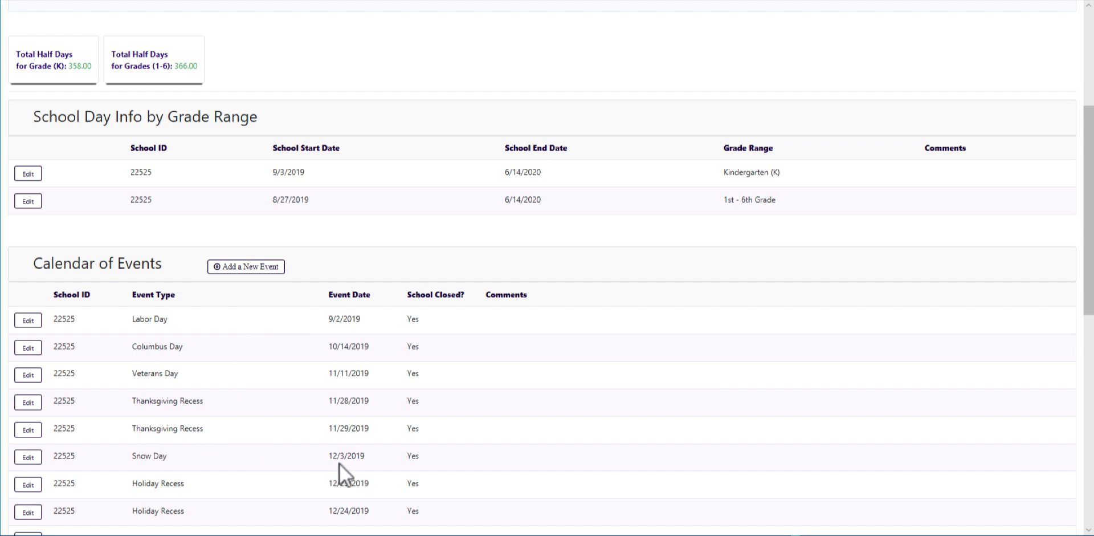
pyautogui.click(237, 265)
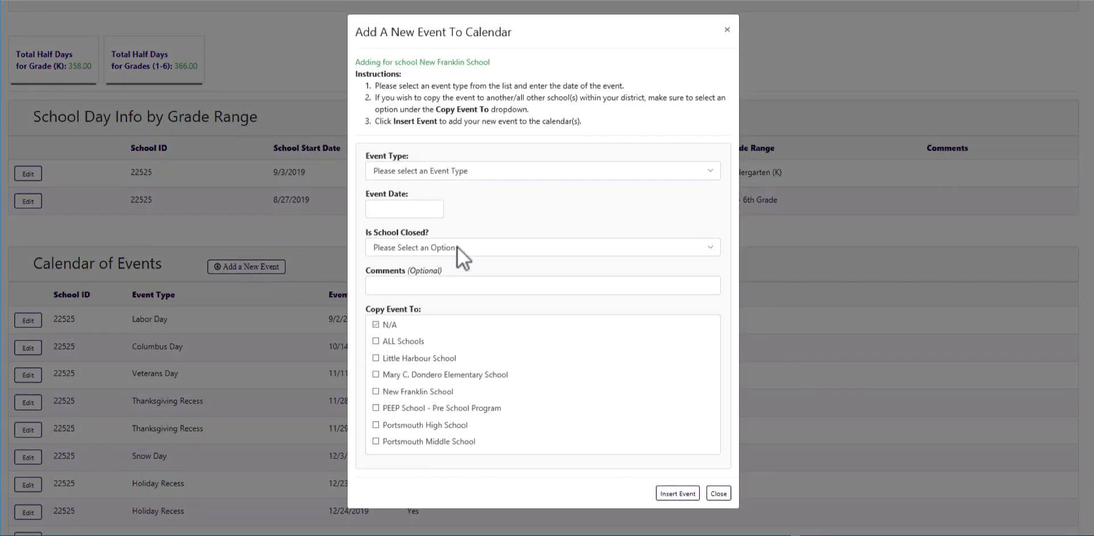
pyautogui.click(451, 173)
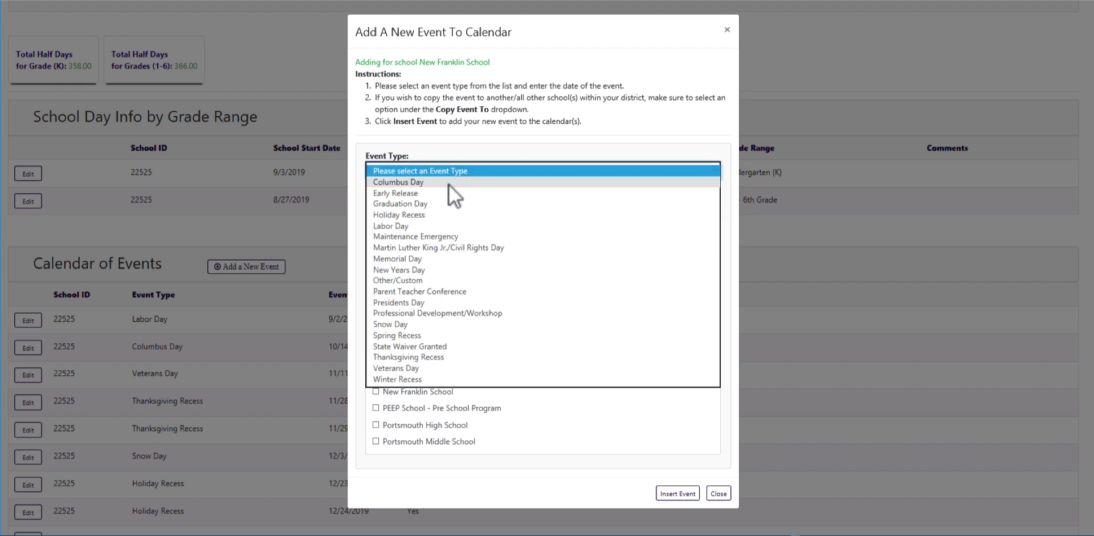
pyautogui.click(436, 325)
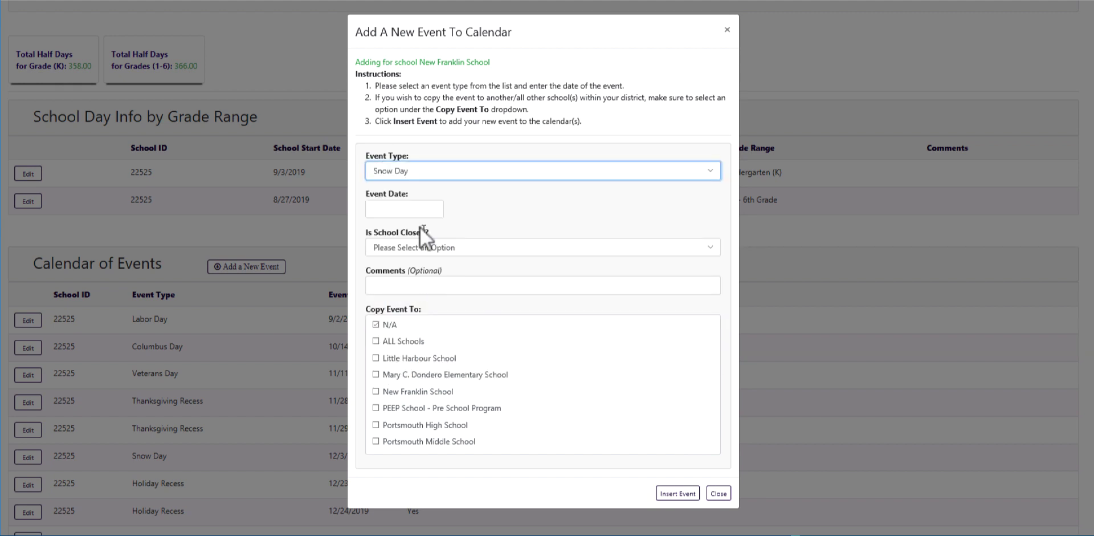
pyautogui.click(399, 208)
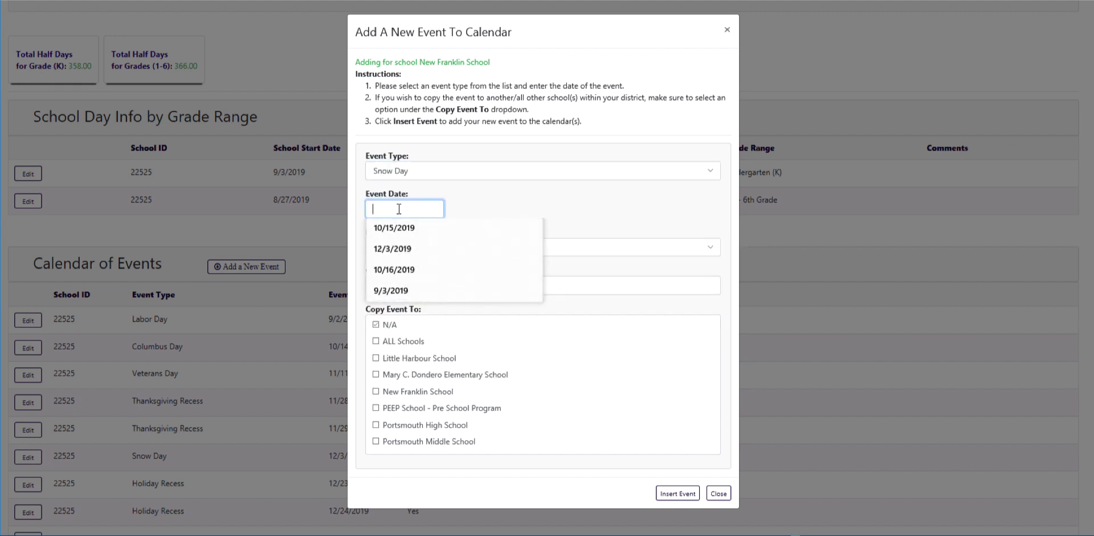
pyautogui.write('12/4/')
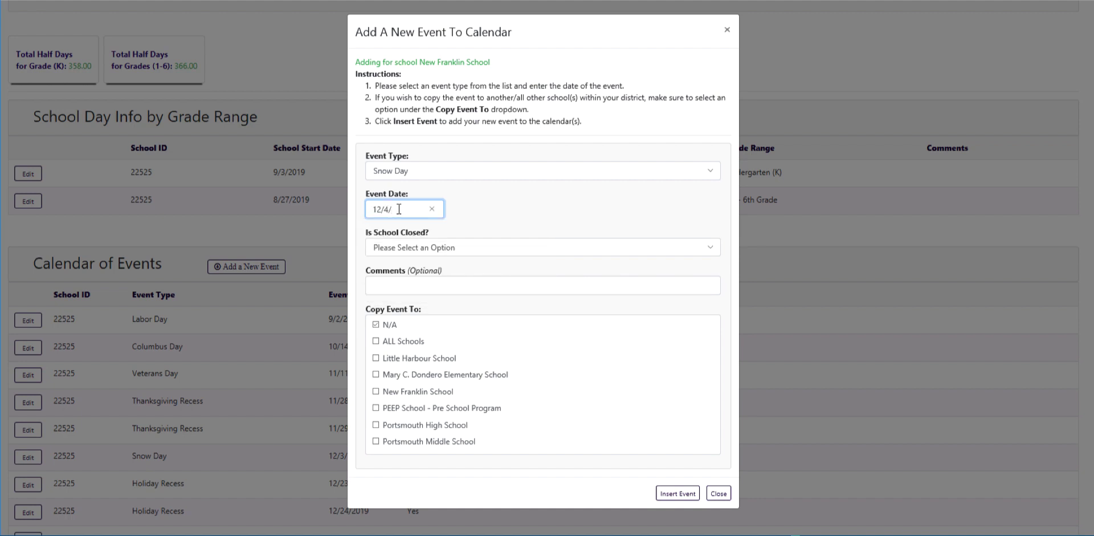
pyautogui.write('2019')
# Mark the school as closed for the event, copy it to New Franklin School and insert it into the calendar
pyautogui.click(412, 245)
pyautogui.click(395, 266)
pyautogui.click(371, 391)
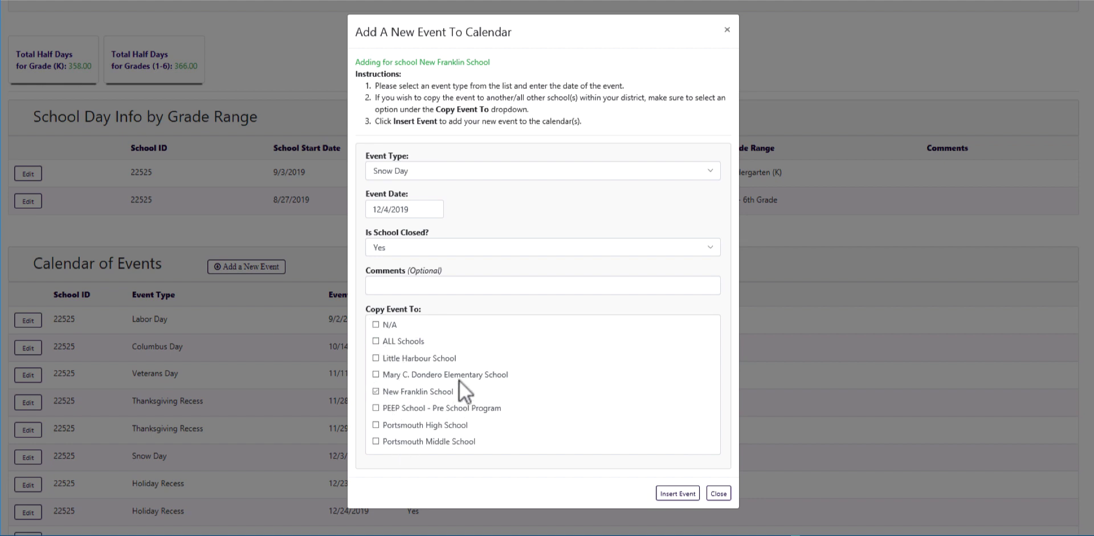
pyautogui.click(668, 491)
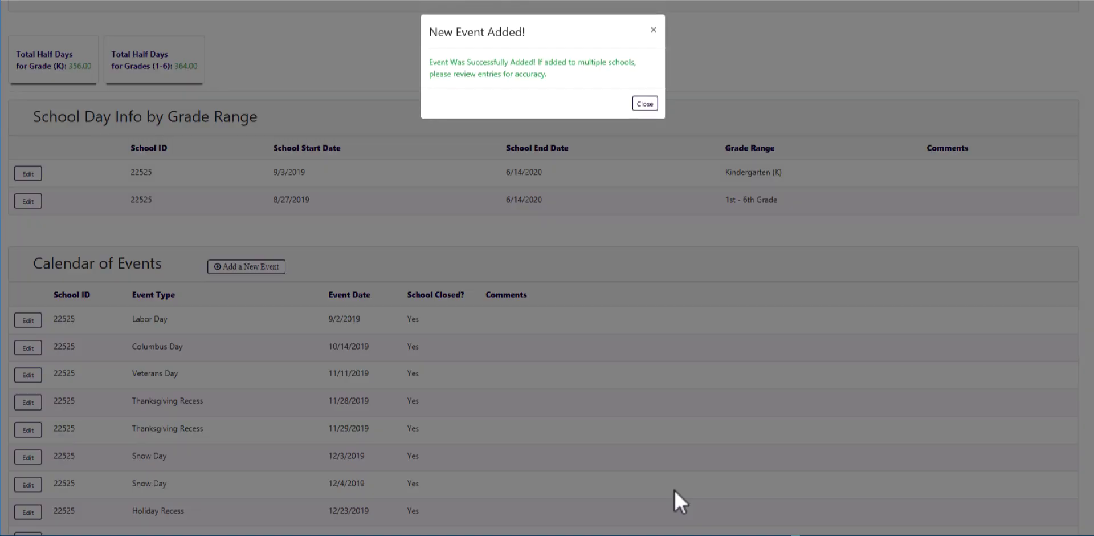
pyautogui.click(642, 105)
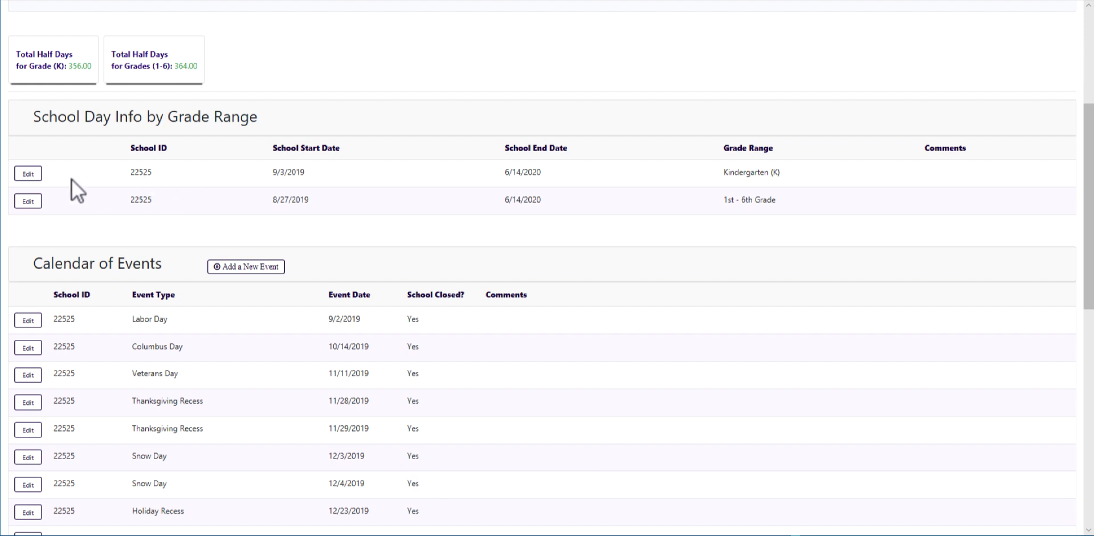
# Set the Kindergarten school end date to 6/16/2020 and save the row
pyautogui.click(19, 174)
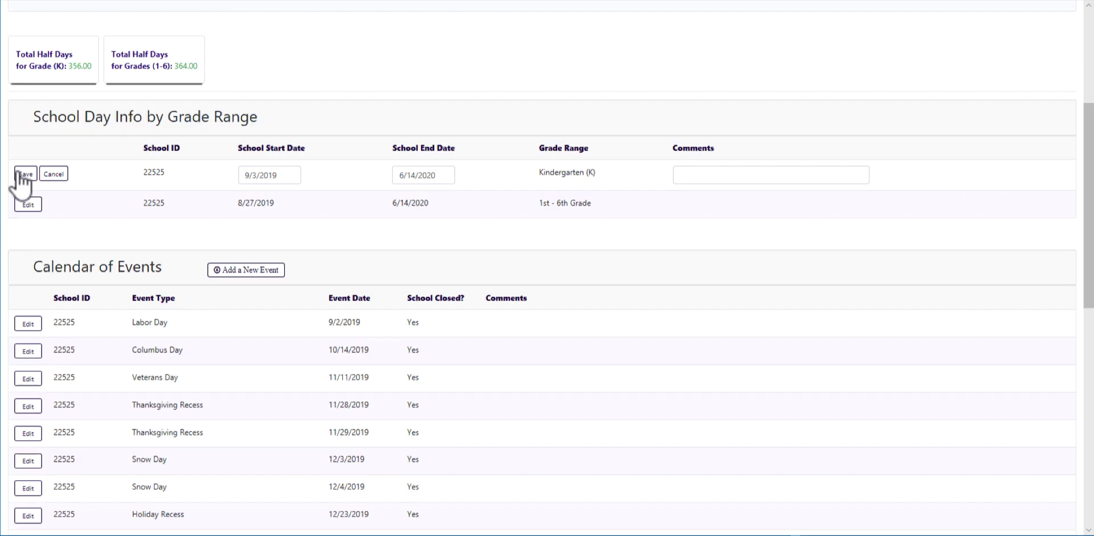
pyautogui.click(413, 173)
pyautogui.moveTo(410, 203); pyautogui.dragTo(404, 203)
pyautogui.click(23, 174)
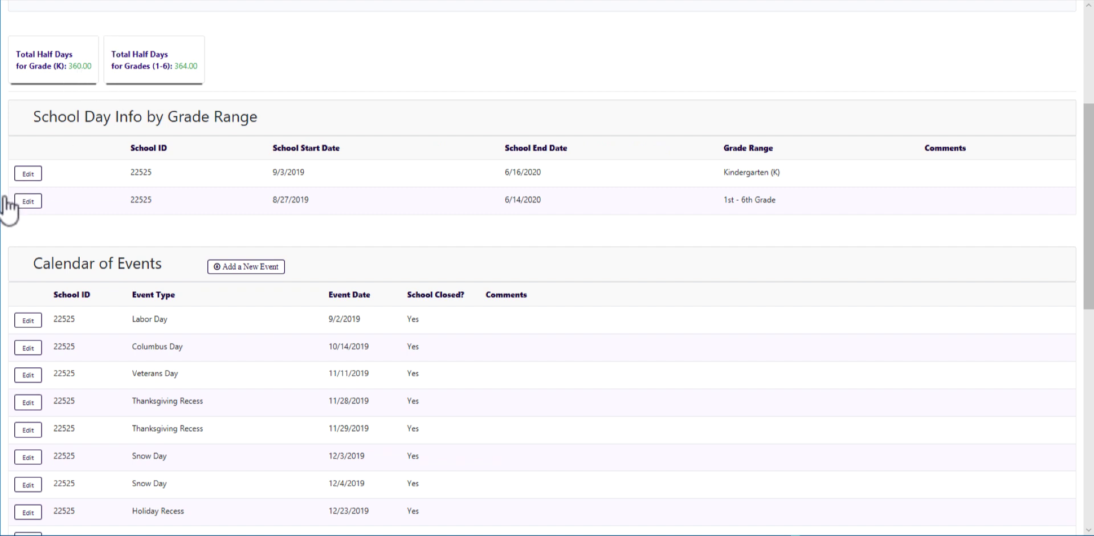
# Set the school end date for 1st - 6th Grade to 6/16/2020 and save the row
pyautogui.click(26, 201)
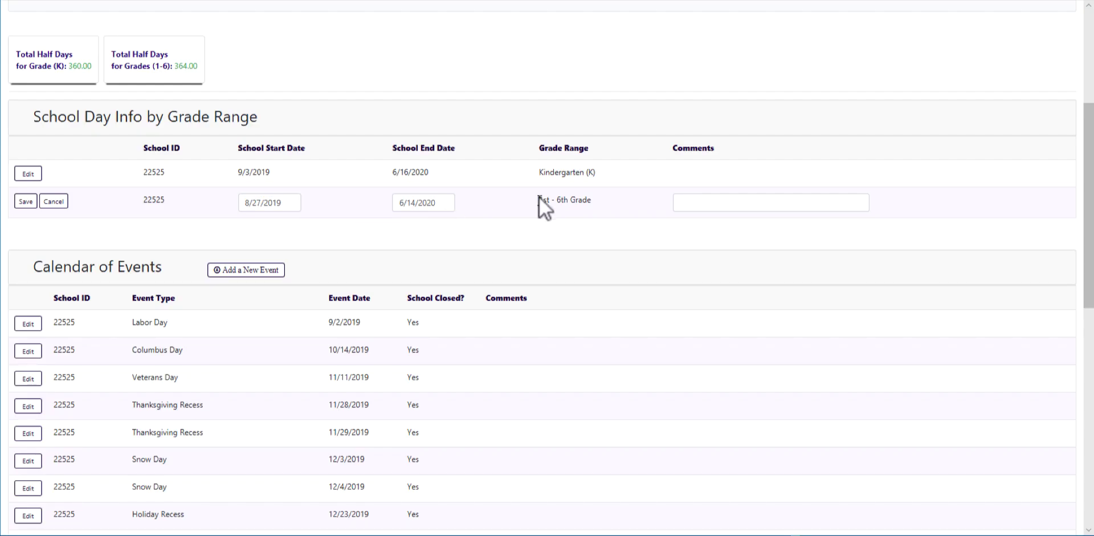
pyautogui.moveTo(411, 203); pyautogui.dragTo(415, 203)
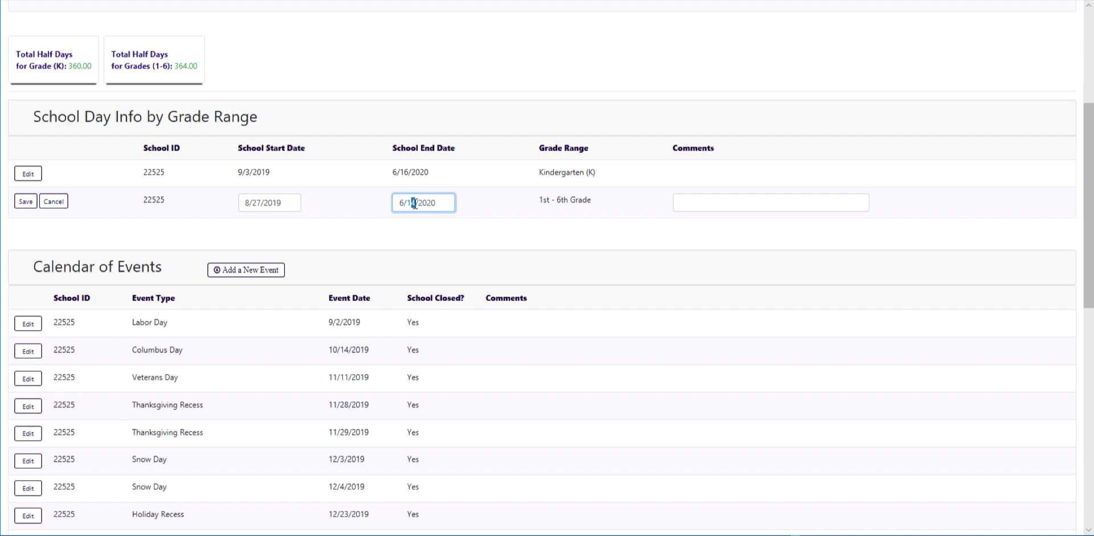
pyautogui.write('6')
pyautogui.click(17, 199)
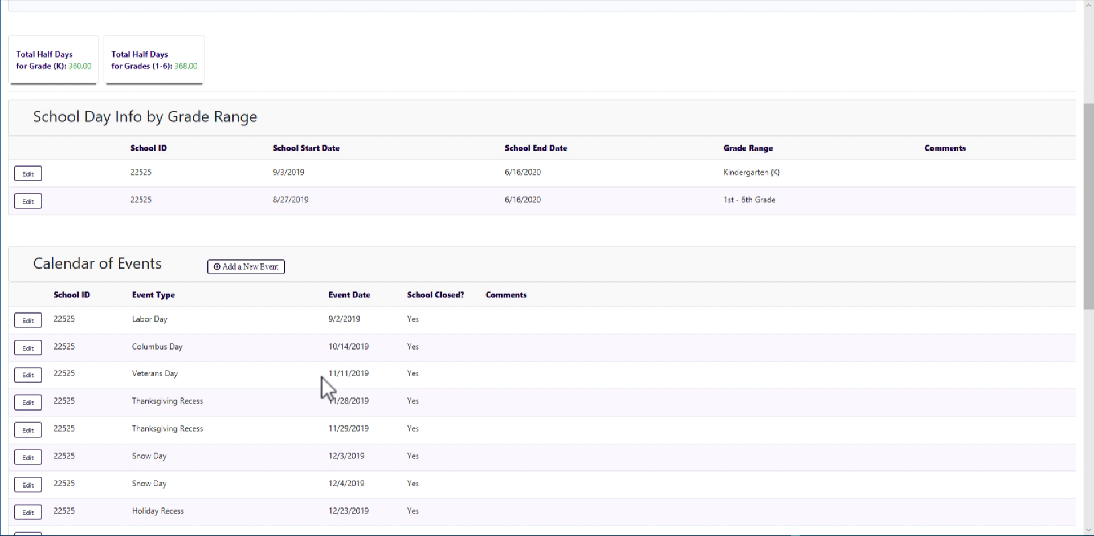
pyautogui.scroll(3, 323, 377)
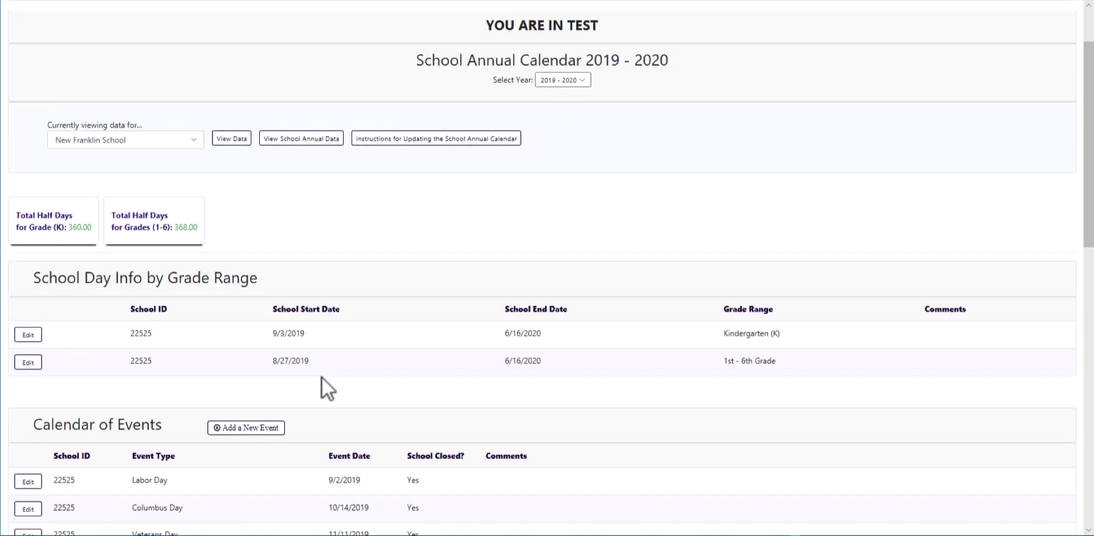
pyautogui.scroll(2, 323, 377)
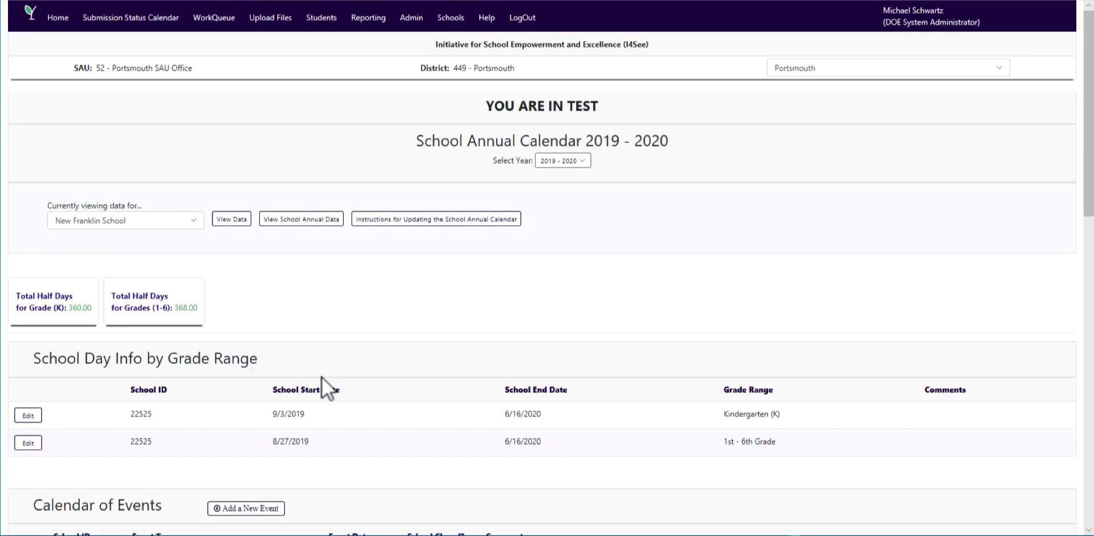
pyautogui.click(291, 220)
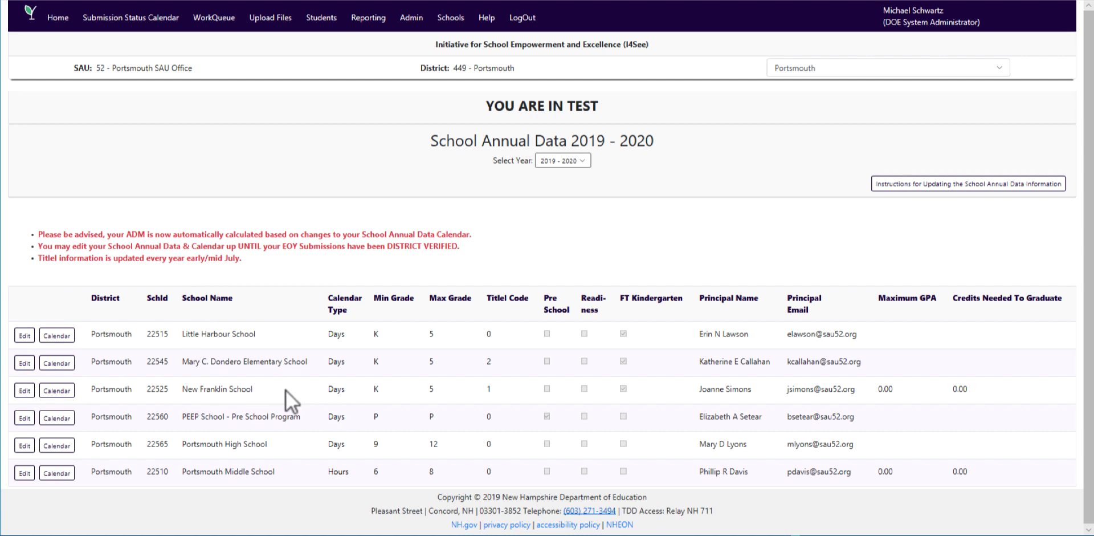
pyautogui.click(52, 389)
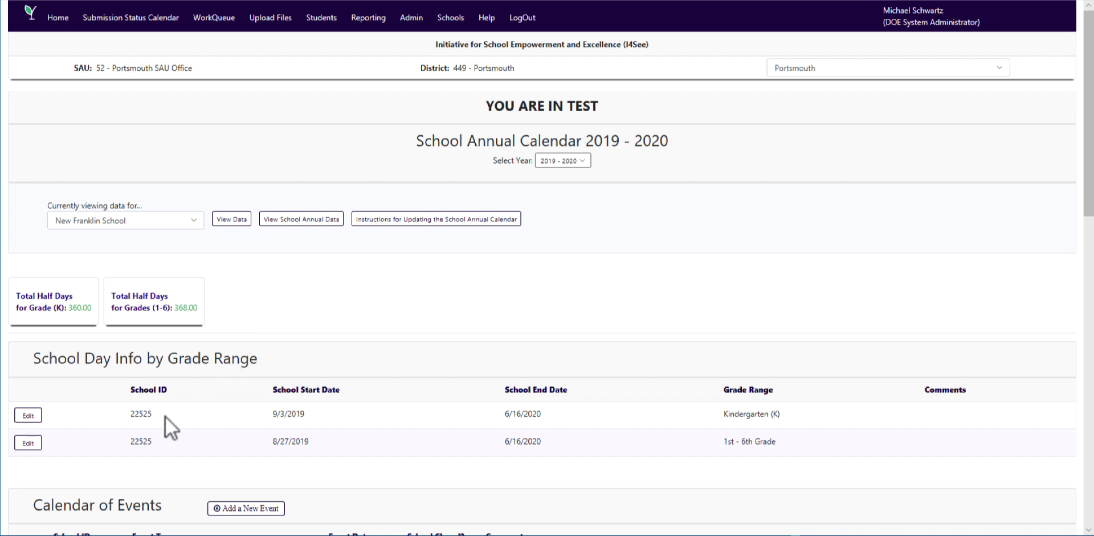
pyautogui.click(301, 219)
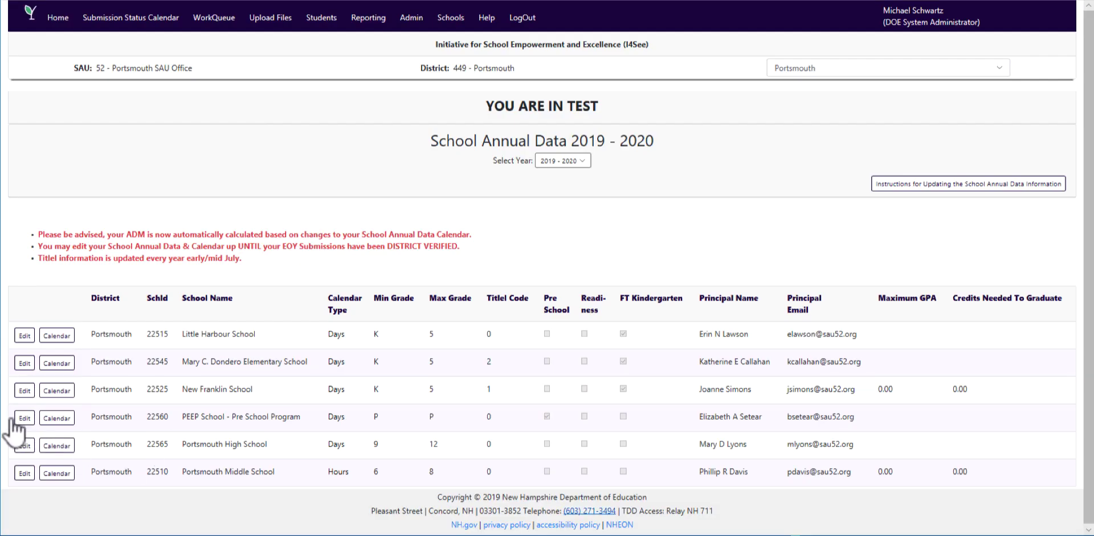
pyautogui.click(22, 389)
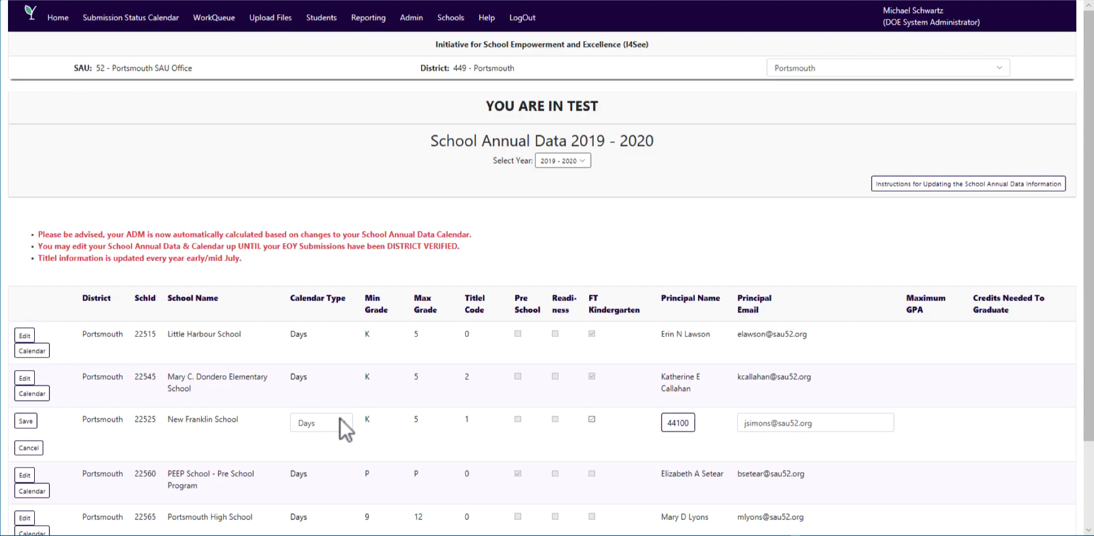
pyautogui.click(340, 418)
pyautogui.click(17, 420)
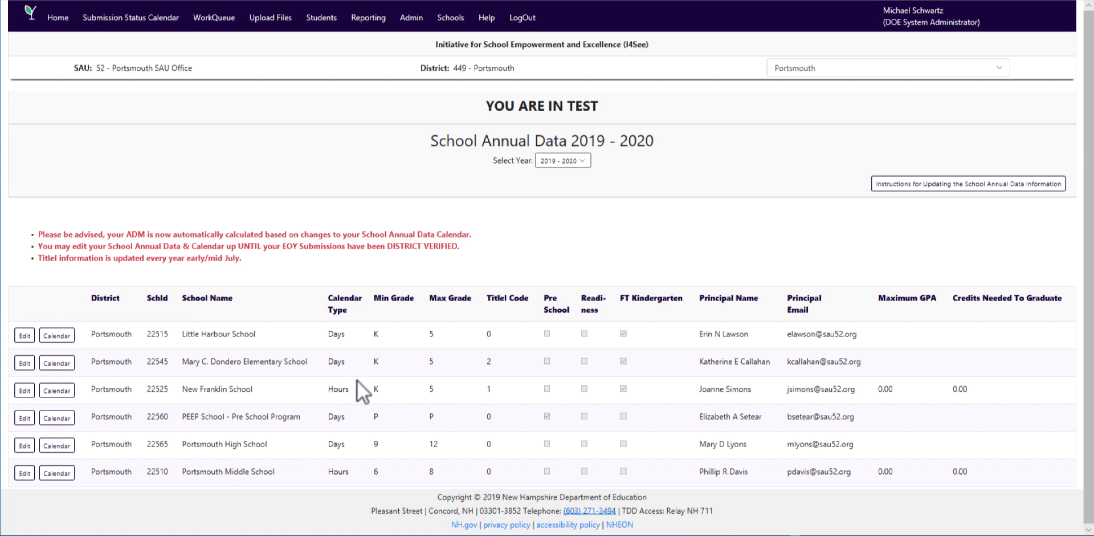
pyautogui.click(53, 392)
pyautogui.scroll(-4, 303, 277)
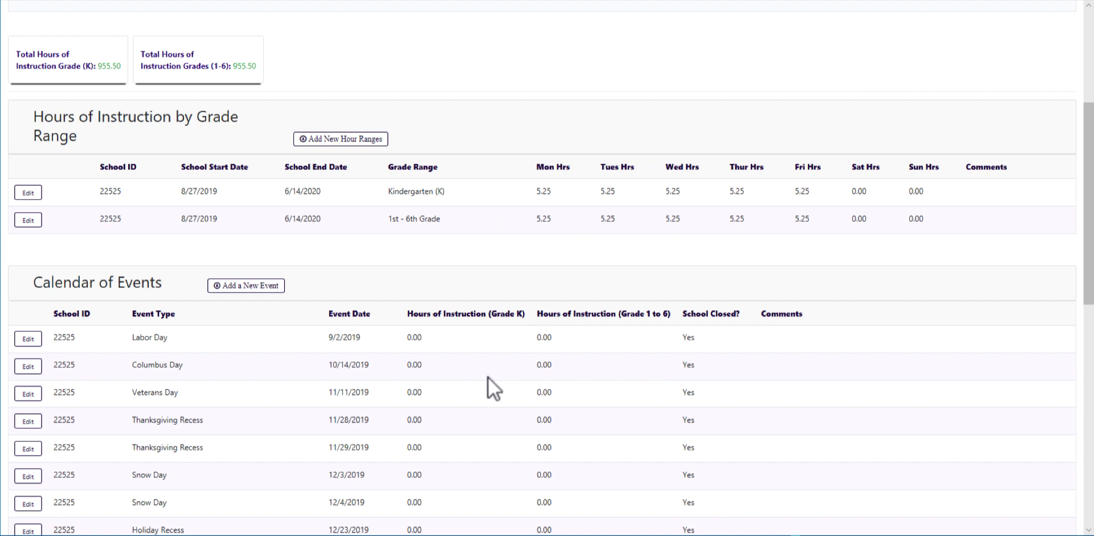
pyautogui.scroll(-1, 487, 378)
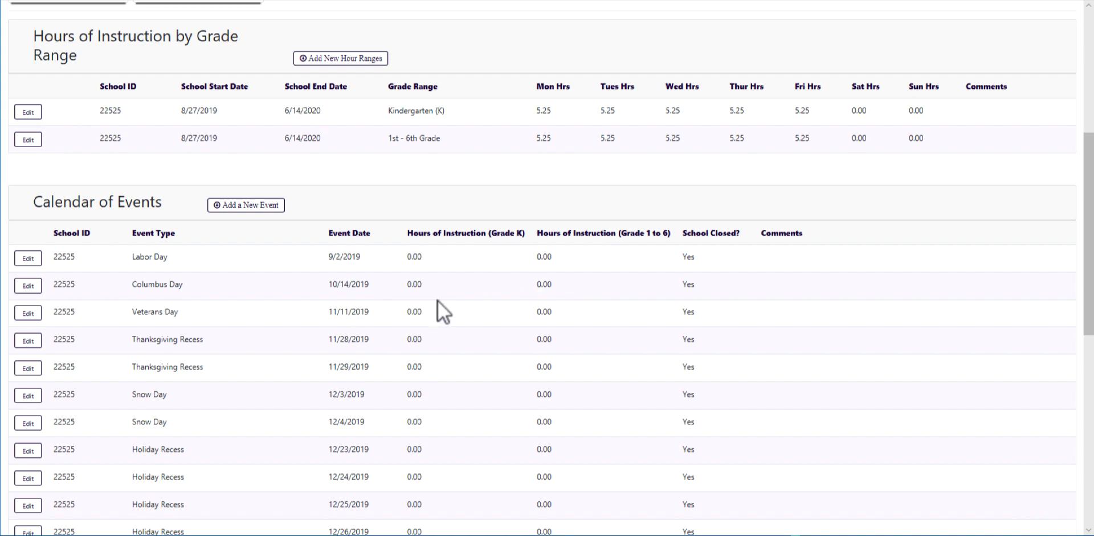
pyautogui.scroll(2, 438, 300)
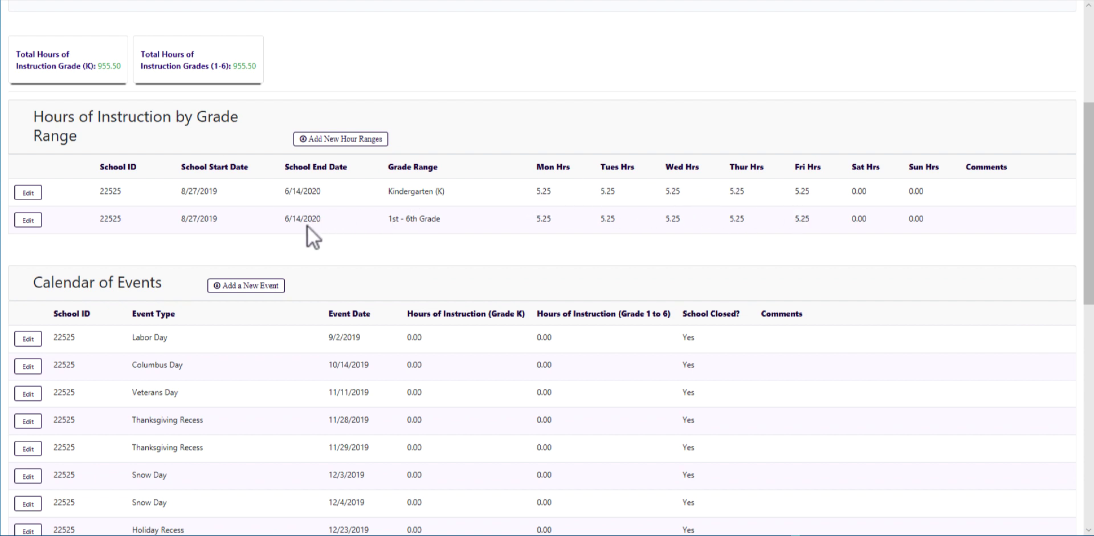
# Open the Kindergarten hours of instruction row for editing and set its Monday hours to 4.75
pyautogui.click(24, 191)
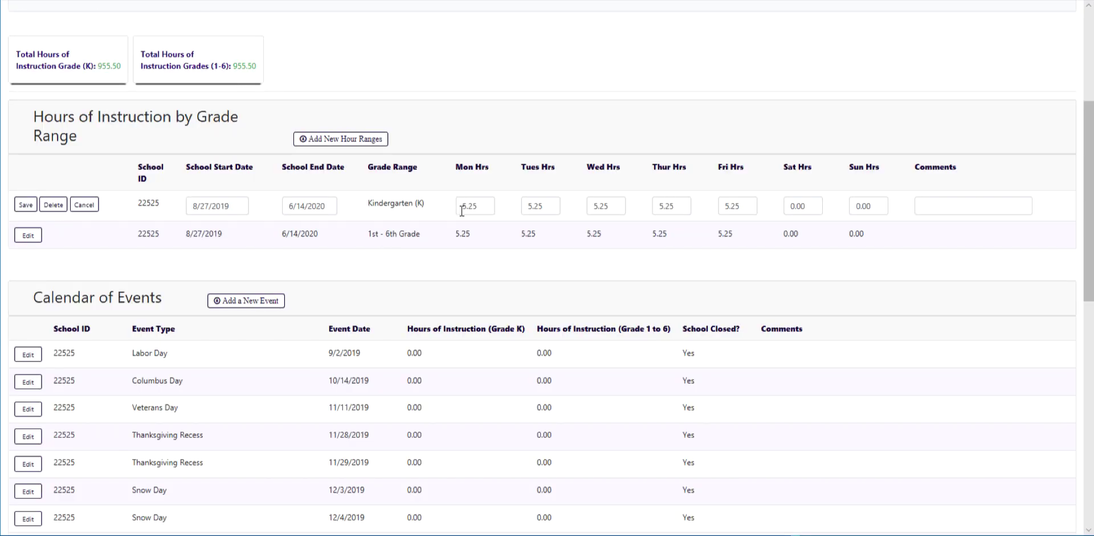
pyautogui.moveTo(466, 205); pyautogui.dragTo(456, 201)
pyautogui.write('4')
pyautogui.moveTo(527, 205); pyautogui.dragTo(532, 203)
pyautogui.write('4')
pyautogui.click(590, 206)
pyautogui.moveTo(486, 205); pyautogui.dragTo(414, 201)
pyautogui.write('4.75')
# Copy the Monday value of 4.75 to Tuesday through Friday in the Kindergarten row and save it
pyautogui.hotkey('ctrl', 'a')
pyautogui.hotkey('ctrl', 'c')
pyautogui.press('Tab')
pyautogui.hotkey('ctrl', 'v')
pyautogui.press('Tab')
pyautogui.hotkey('ctrl', 'v')
pyautogui.press('Tab')
pyautogui.press('Tab')
pyautogui.hotkey('shift', 'Tab')
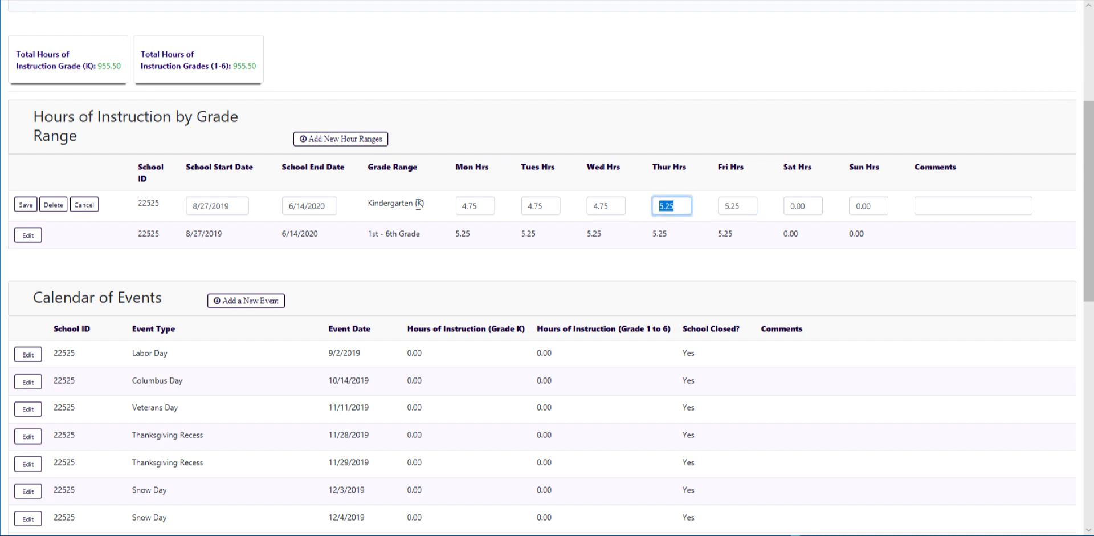
pyautogui.hotkey('ctrl', 'v')
pyautogui.press('Tab')
pyautogui.hotkey('ctrl', 'v')
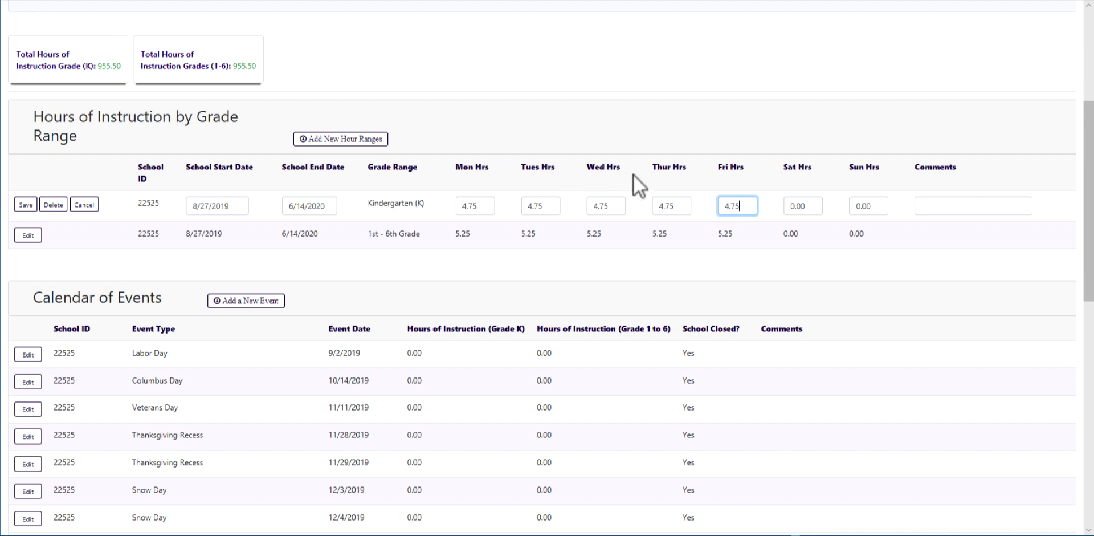
pyautogui.click(17, 207)
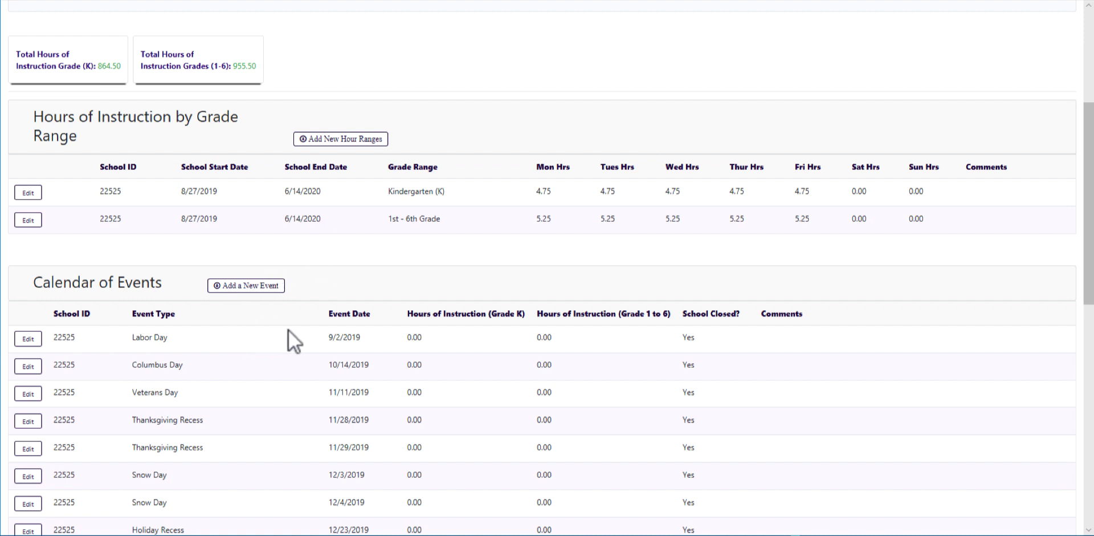
# Start a new calendar event for New Franklin School with the type Early Release and the date 10/16/2019
pyautogui.click(254, 287)
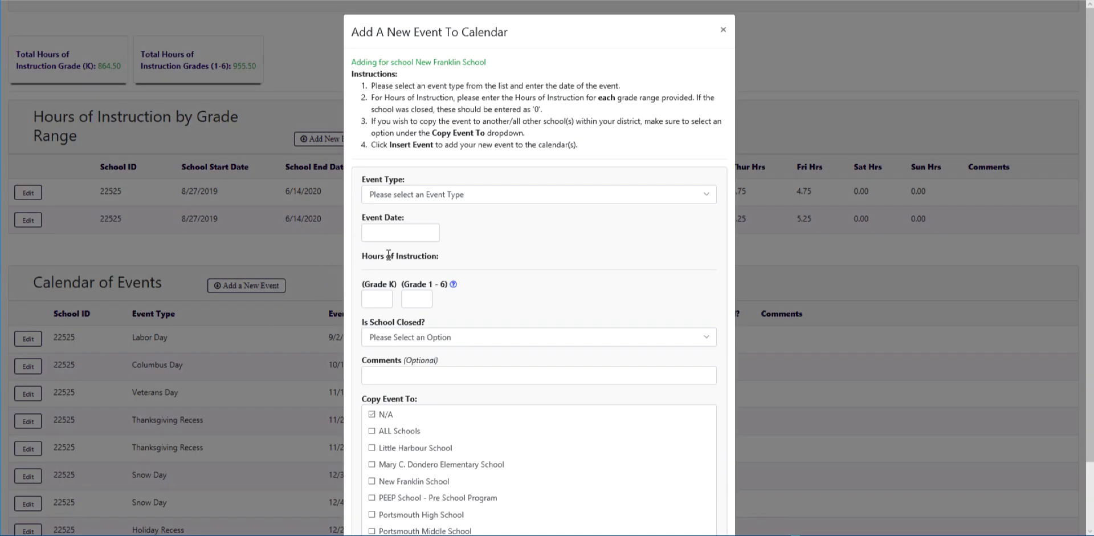
pyautogui.click(420, 188)
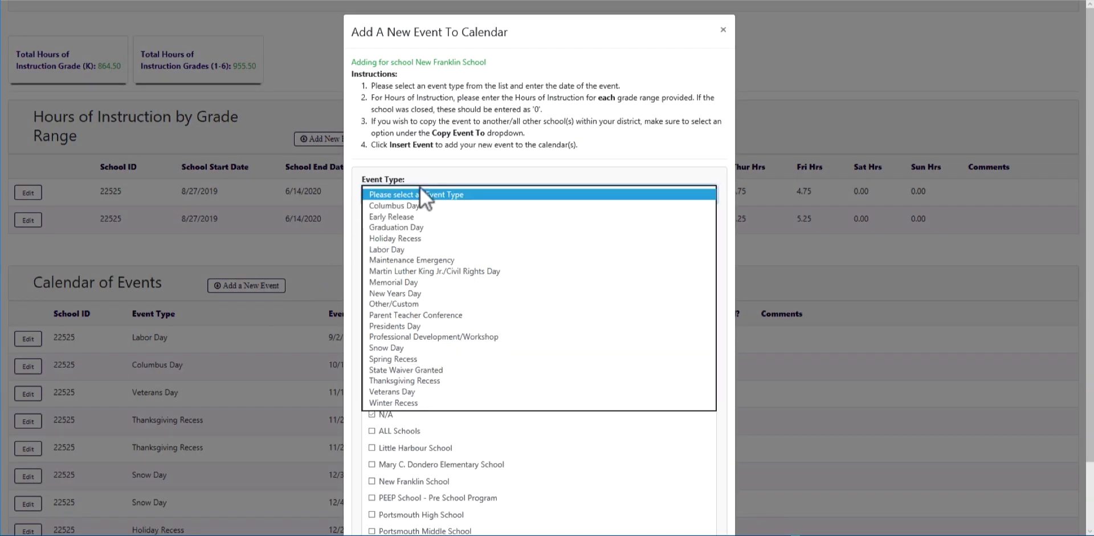
pyautogui.click(412, 213)
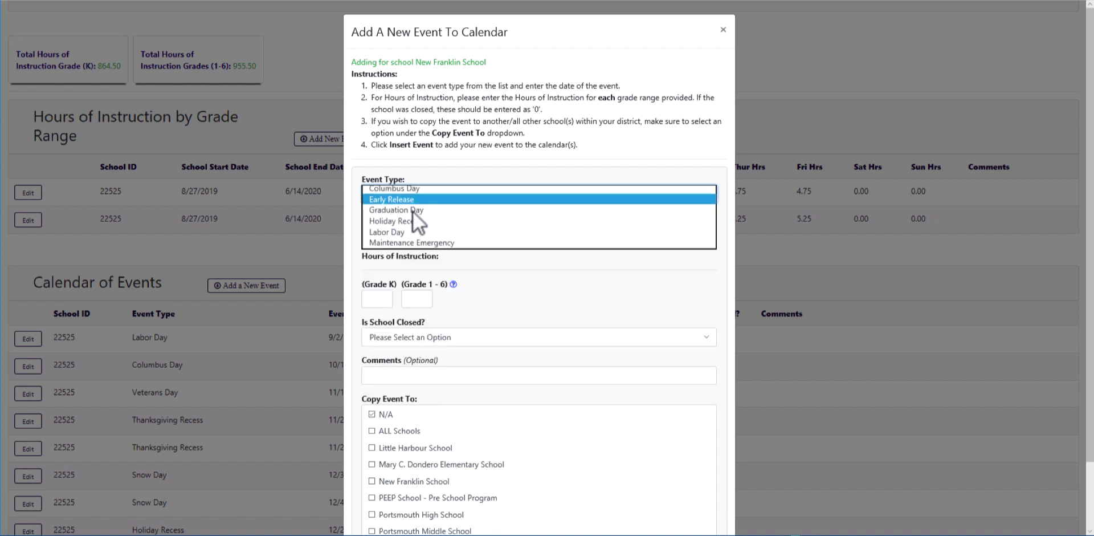
pyautogui.click(388, 230)
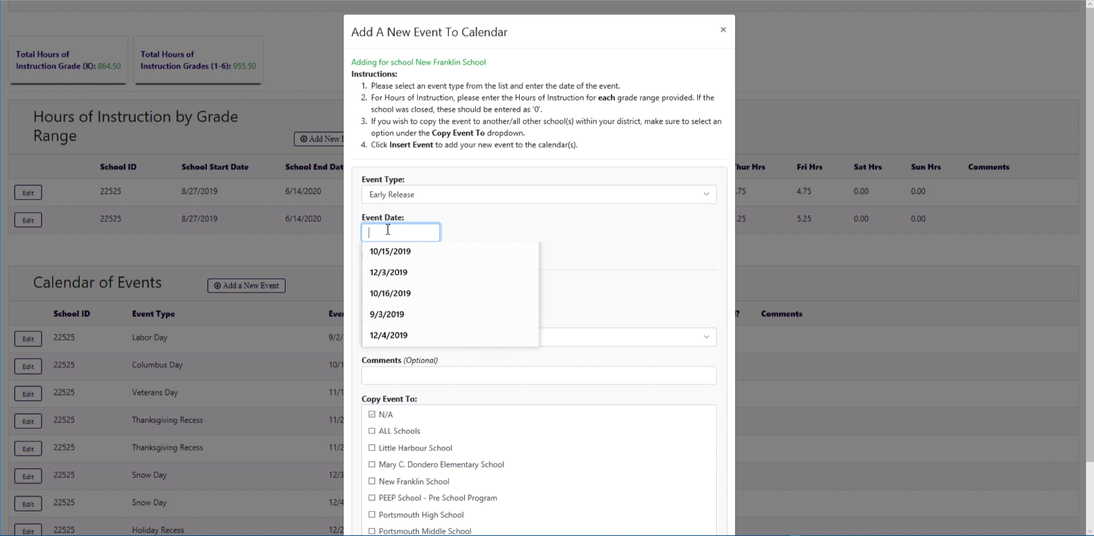
pyautogui.write('10')
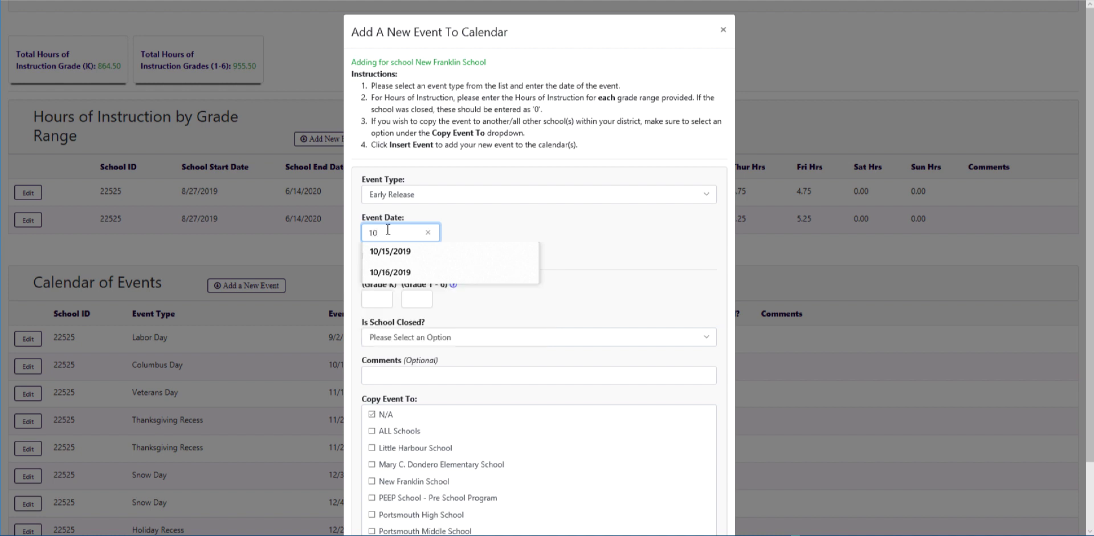
pyautogui.write('16/')
pyautogui.press('BackSpace')
pyautogui.press('BackSpace')
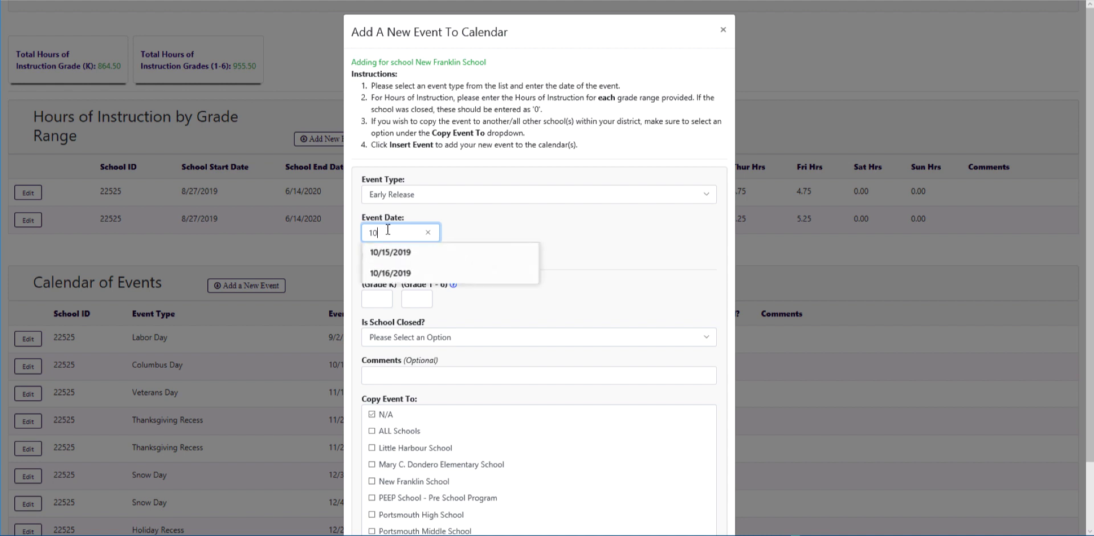
pyautogui.write('/1')
pyautogui.write('6/20')
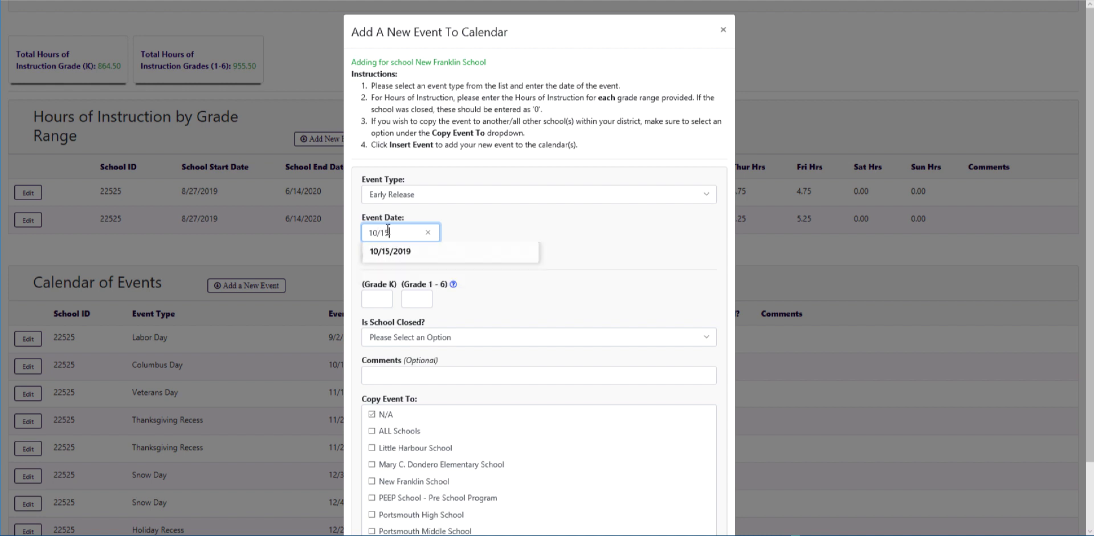
pyautogui.write('19')
# Set the event's hours of instruction to 3 for both Grade K and Grade 1 - 6, and mark the school as not closed
pyautogui.click(371, 299)
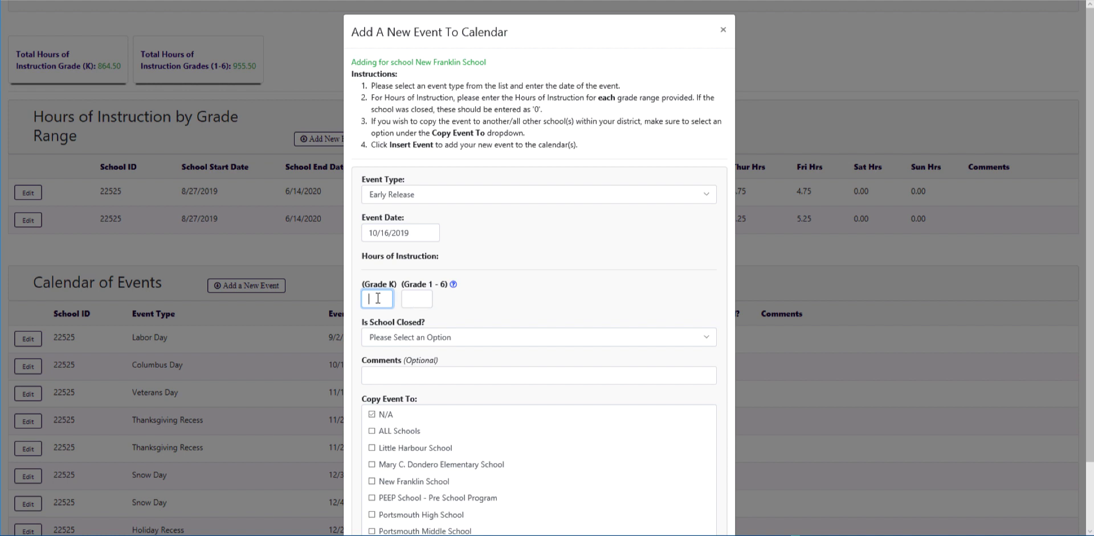
pyautogui.write('3')
pyautogui.click(419, 300)
pyautogui.write('3')
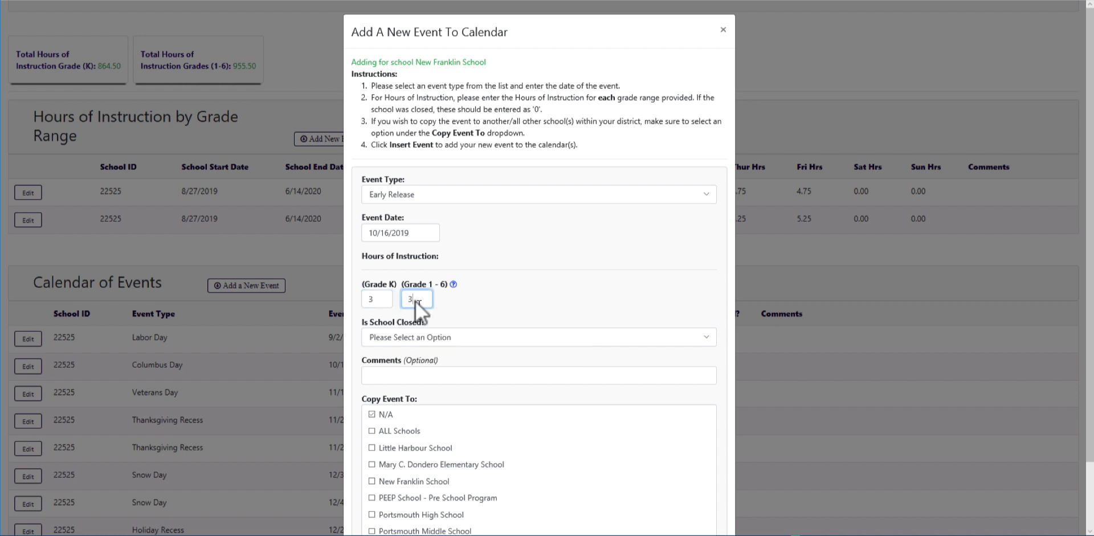
pyautogui.click(406, 336)
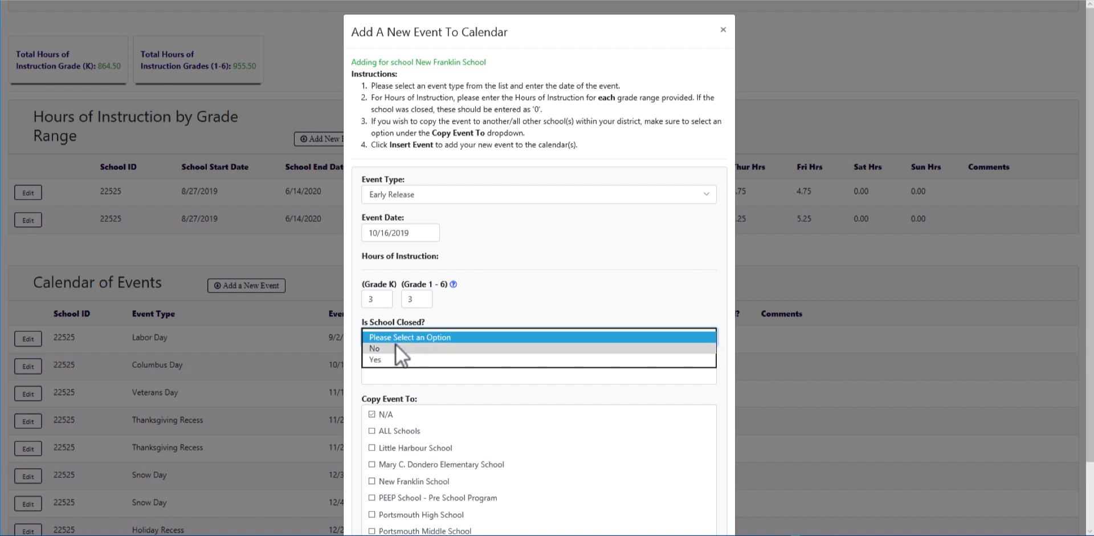
pyautogui.click(395, 347)
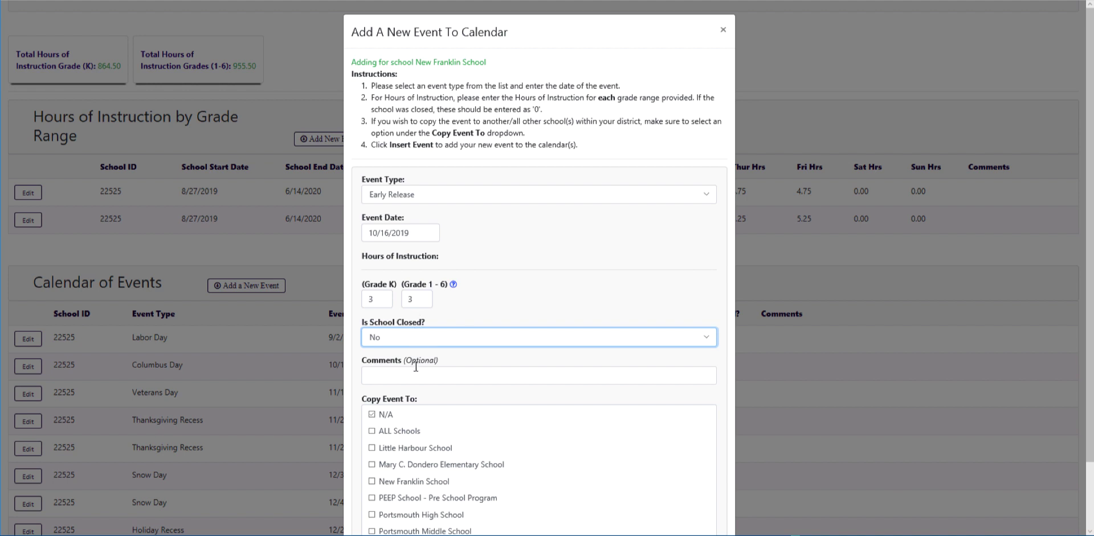
# Enter the comment "PD Early Release" for the new event
pyautogui.click(400, 376)
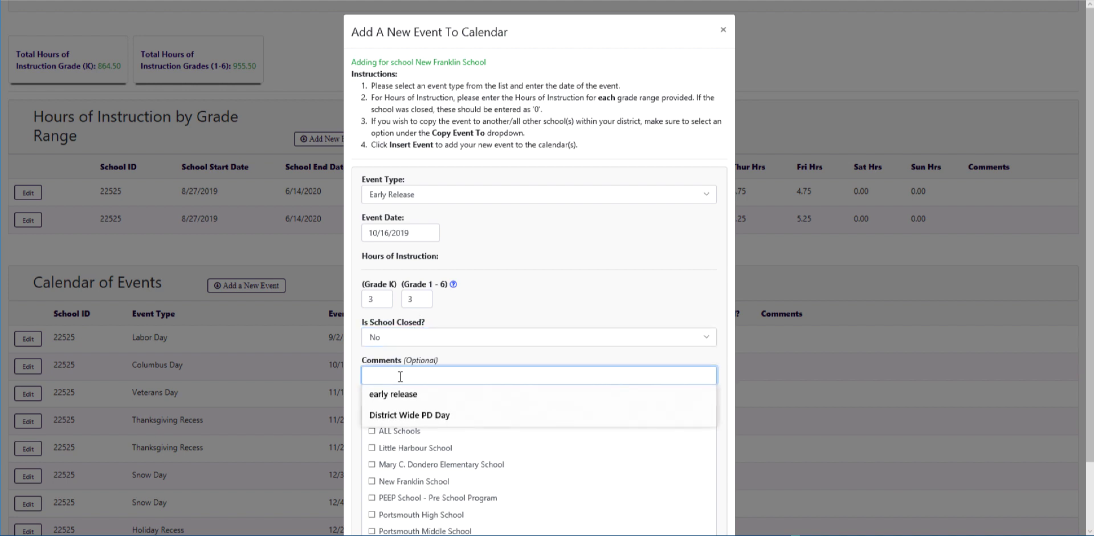
pyautogui.write('PD Ear')
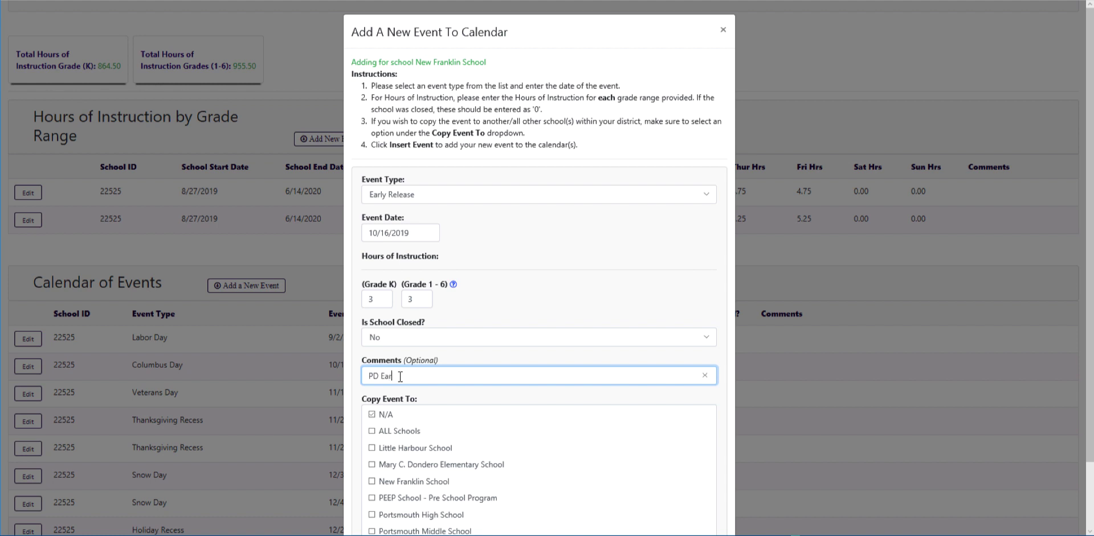
pyautogui.write('ly Release')
# Choose only New Franklin School as the school to copy the event to, and insert the event
pyautogui.scroll(-1, 406, 400)
pyautogui.click(367, 401)
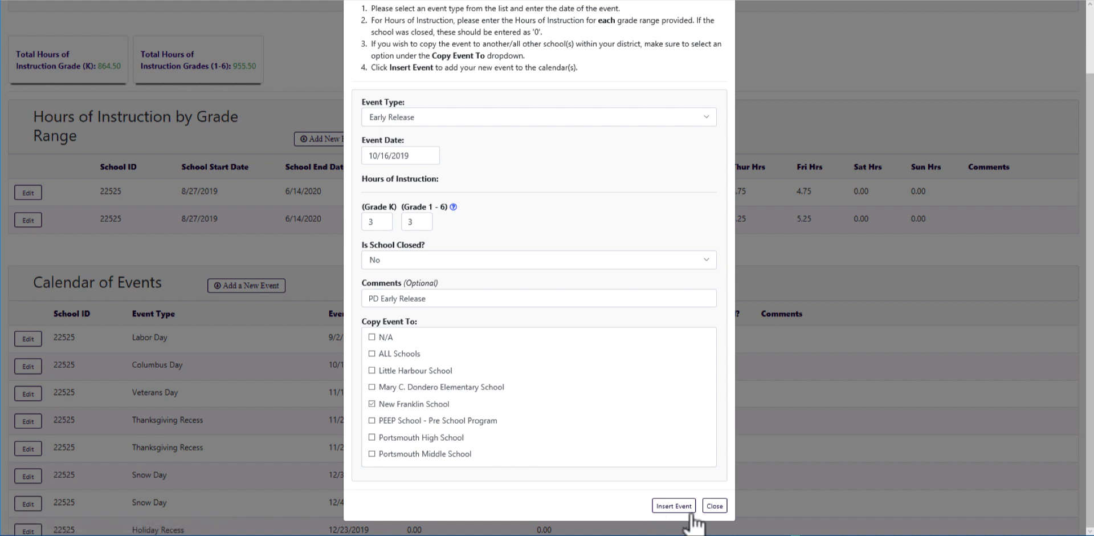
pyautogui.click(673, 505)
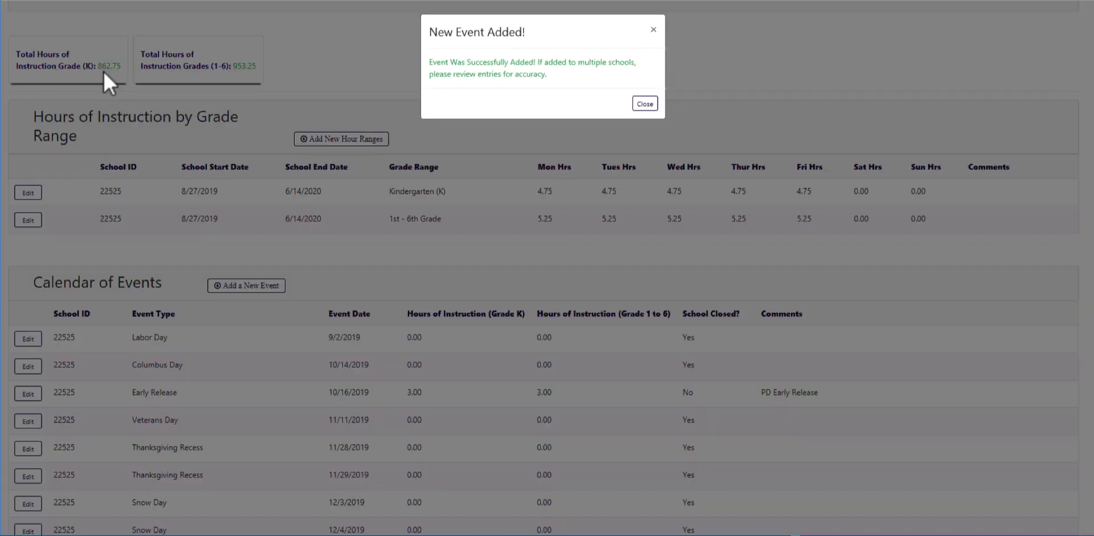
pyautogui.click(644, 103)
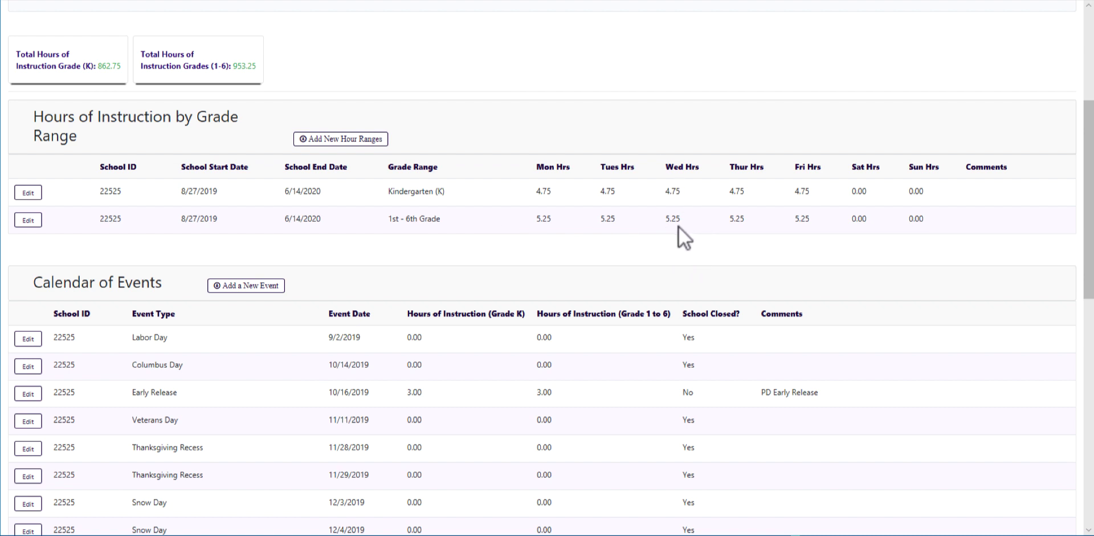
# Start a new hour range running from 3/15/2020 to 6/14/2020 for New Franklin School
pyautogui.click(314, 139)
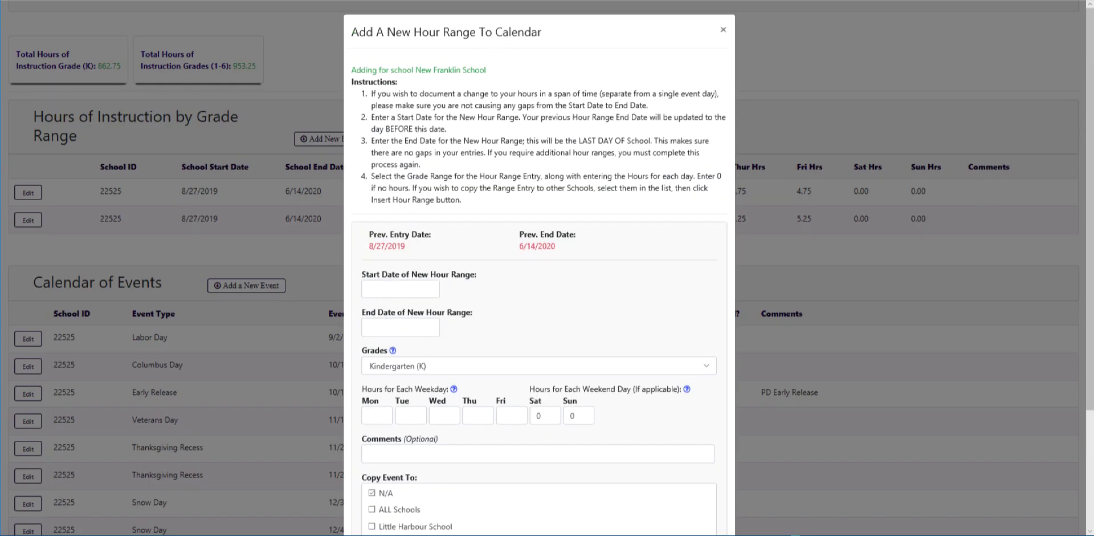
pyautogui.click(379, 291)
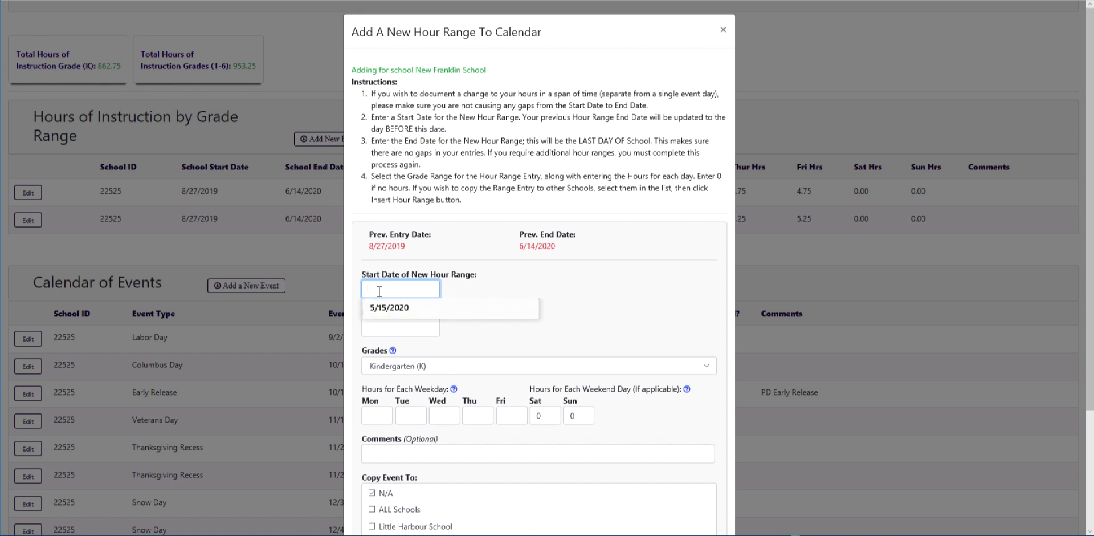
pyautogui.write('3/15/')
pyautogui.write('2020')
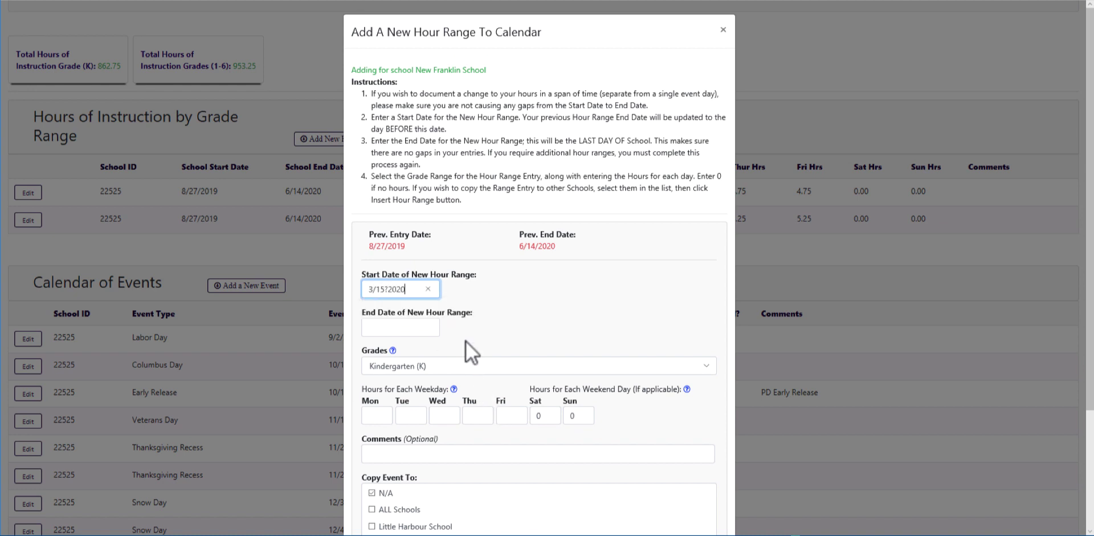
pyautogui.press('BackSpace')
pyautogui.press('BackSpace')
pyautogui.press('BackSpace')
pyautogui.press('BackSpace')
pyautogui.press('BackSpace')
pyautogui.write('/2020')
pyautogui.press('Tab')
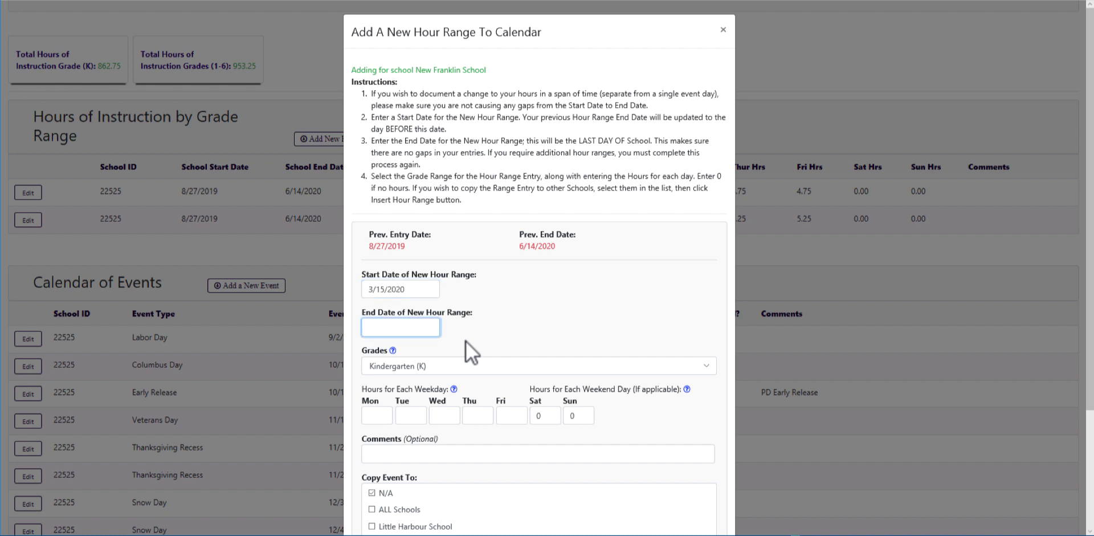
pyautogui.write('6/14/2020')
# Set the Kindergarten hours to 4 for each weekday except Wednesday at 2, and select New Franklin School as the copy target
pyautogui.scroll(-3, 466, 341)
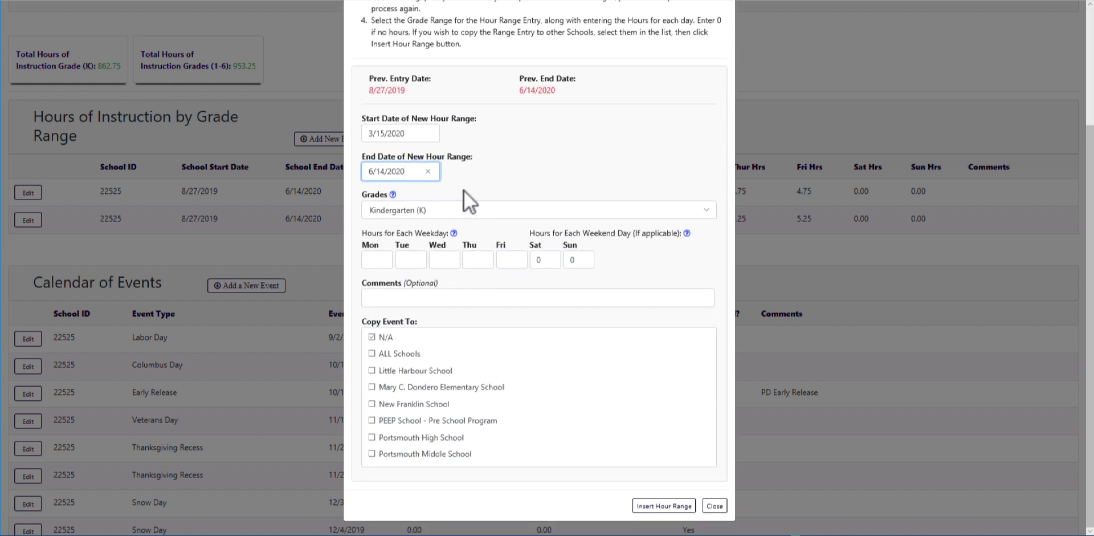
pyautogui.click(371, 260)
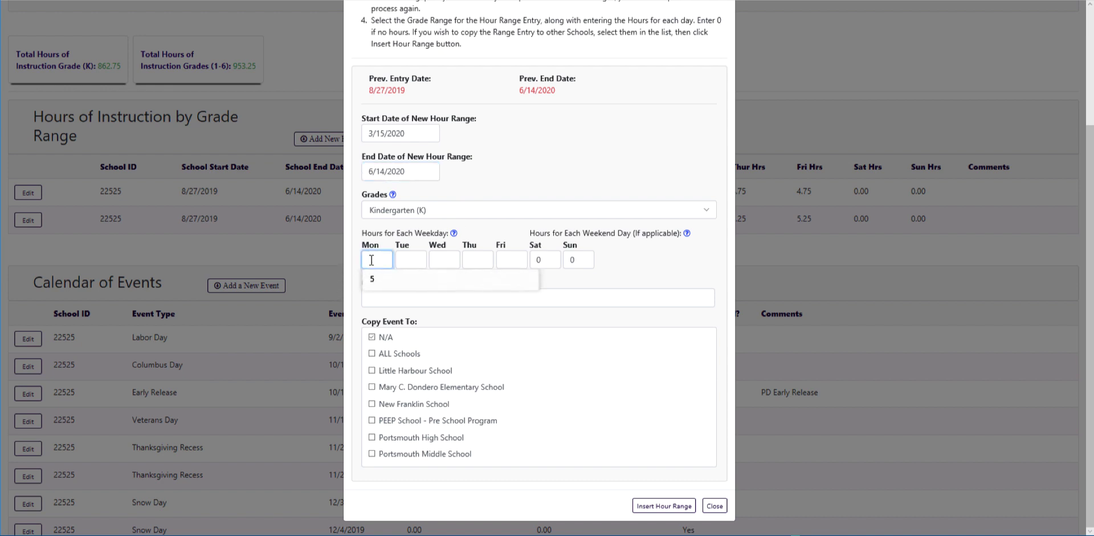
pyautogui.write('4')
pyautogui.press('Tab')
pyautogui.write('4')
pyautogui.press('Tab')
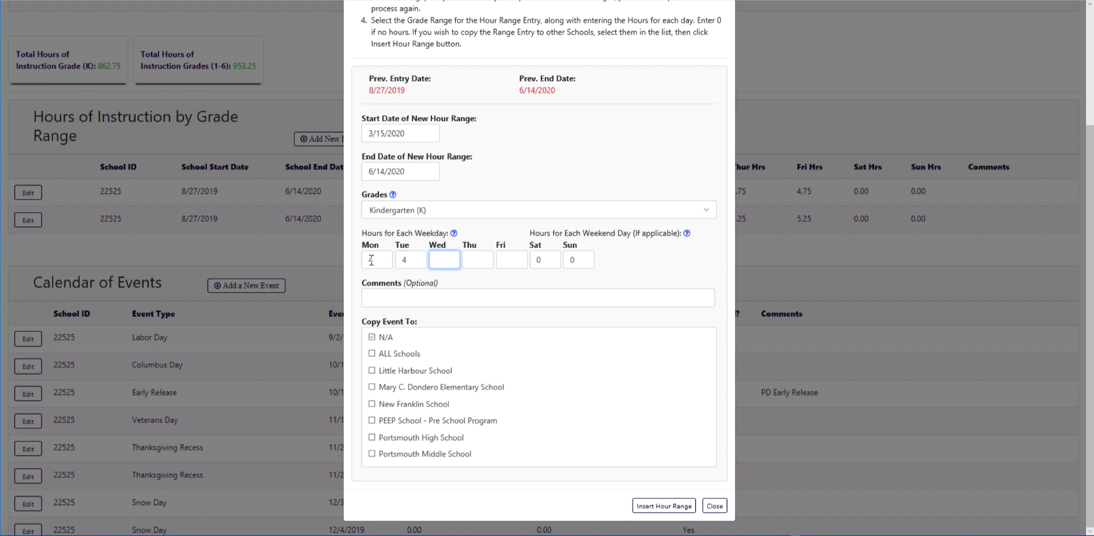
pyautogui.press('Tab')
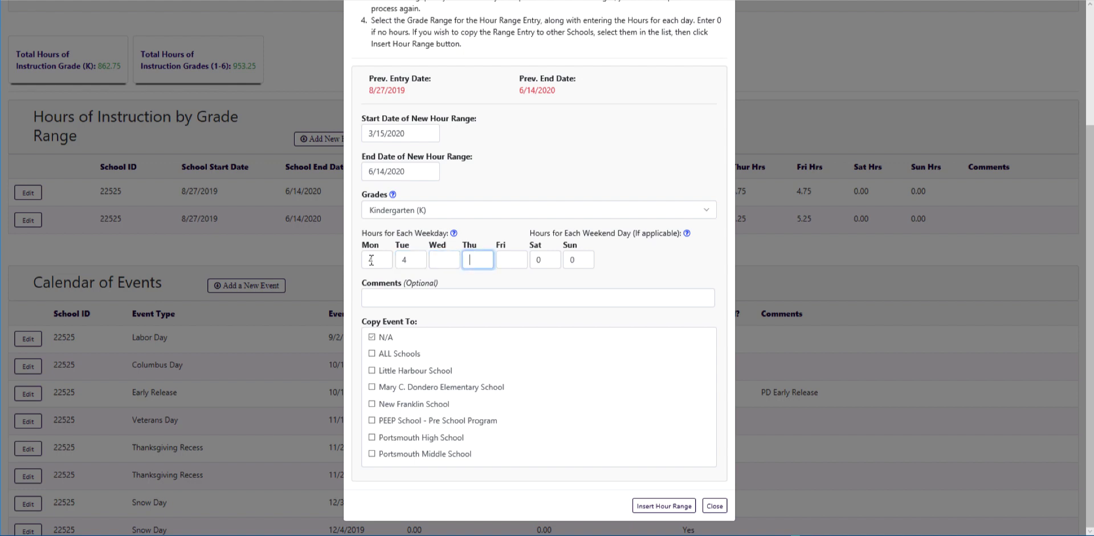
pyautogui.write('4')
pyautogui.press('Tab')
pyautogui.write('4')
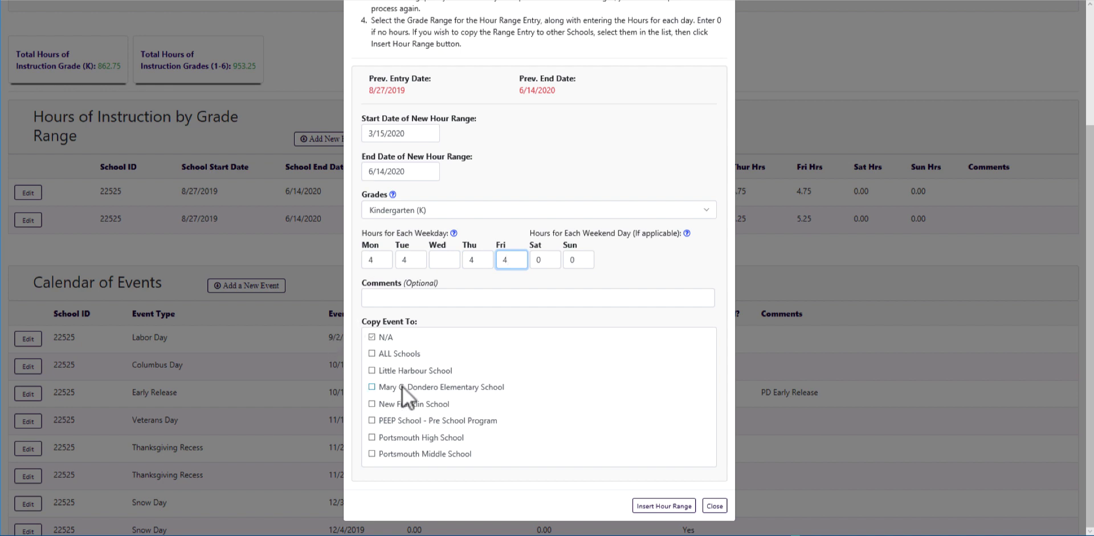
pyautogui.click(371, 403)
pyautogui.click(445, 257)
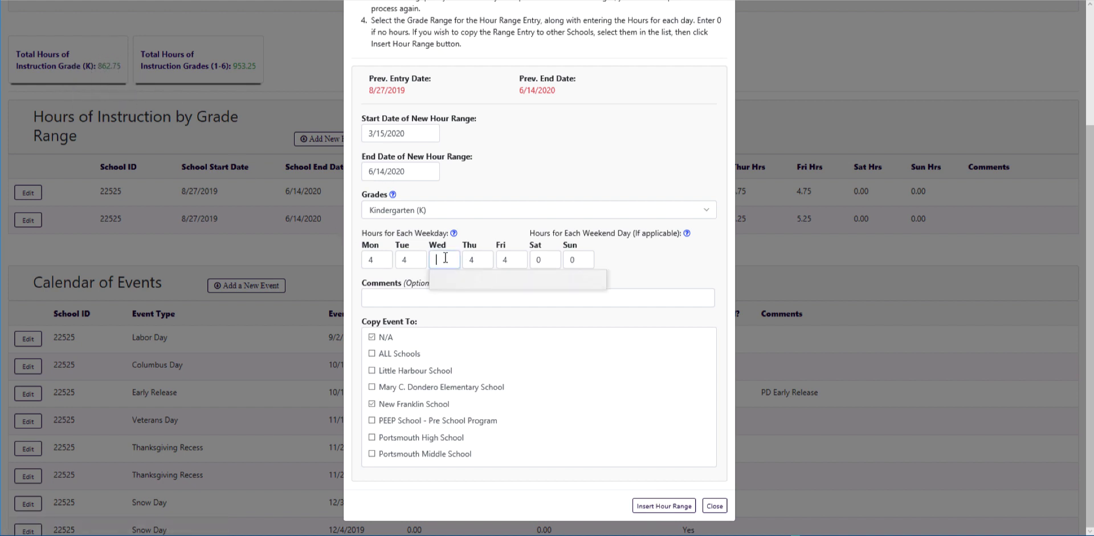
pyautogui.write('2')
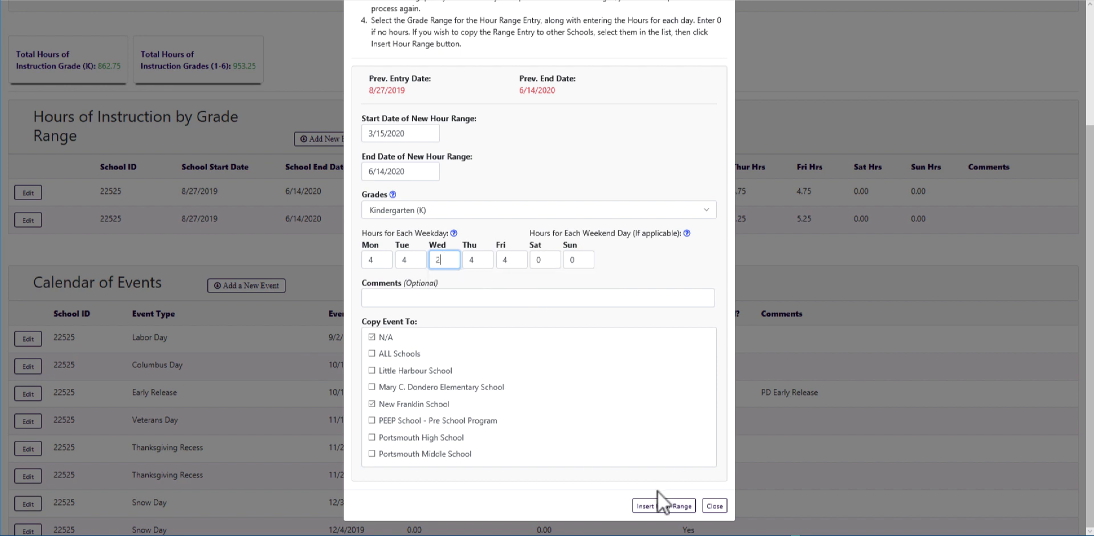
# Leave only New Franklin School selected as the copy target, without N/A, and insert the Kindergarten hour range
pyautogui.click(656, 506)
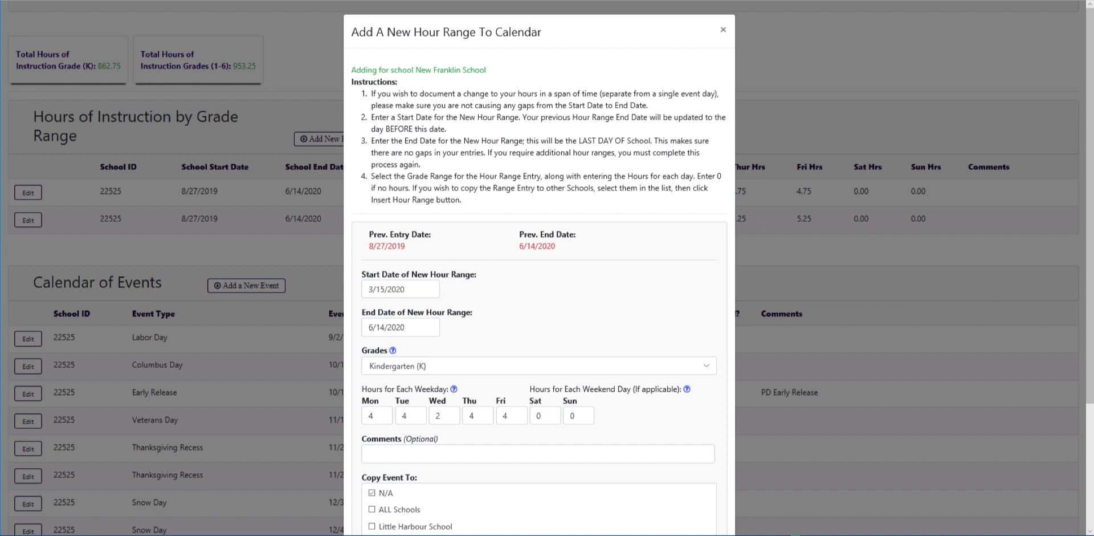
pyautogui.scroll(-1, 447, 270)
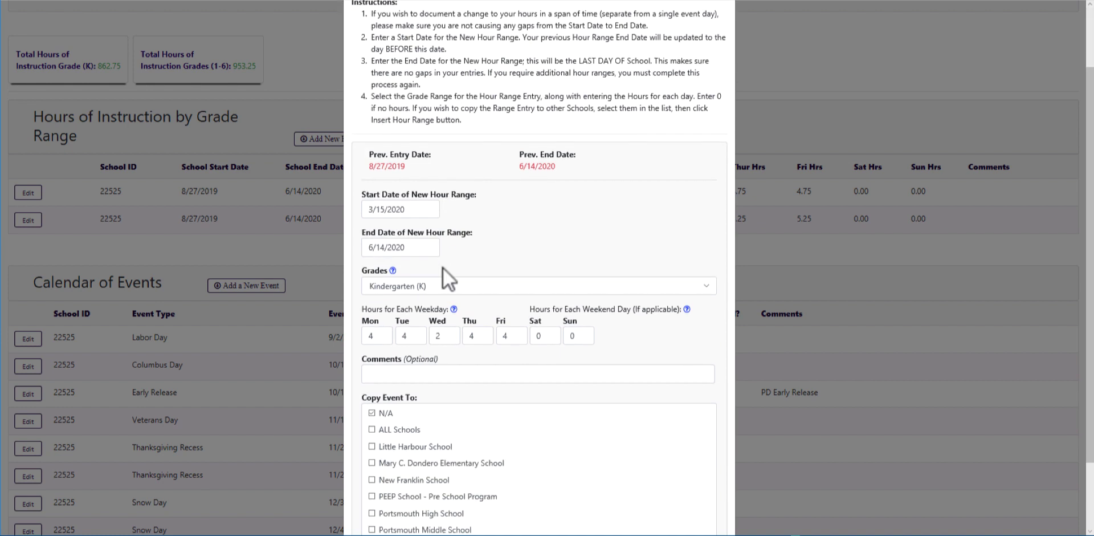
pyautogui.scroll(-1, 443, 268)
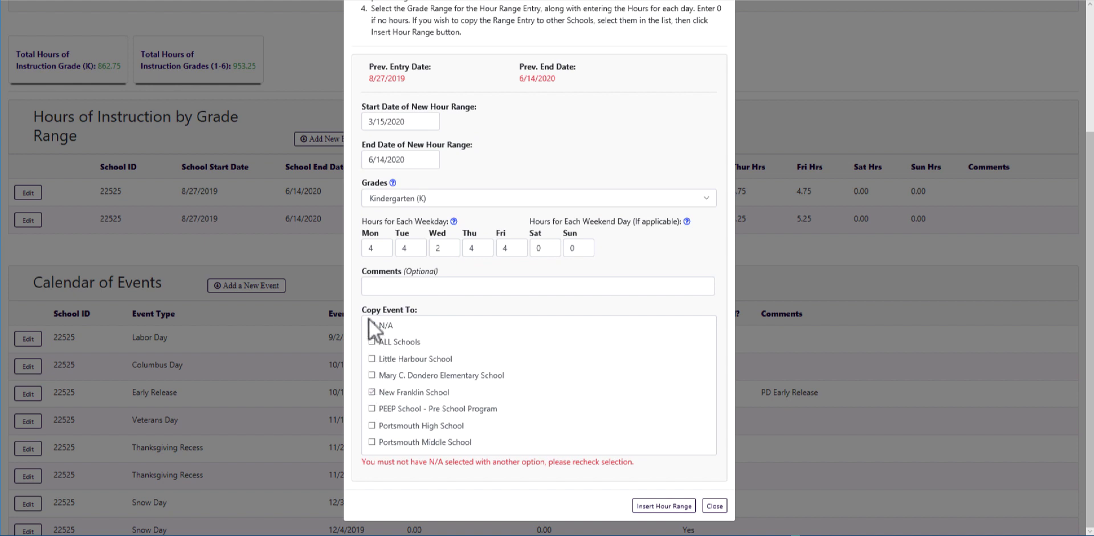
pyautogui.click(660, 507)
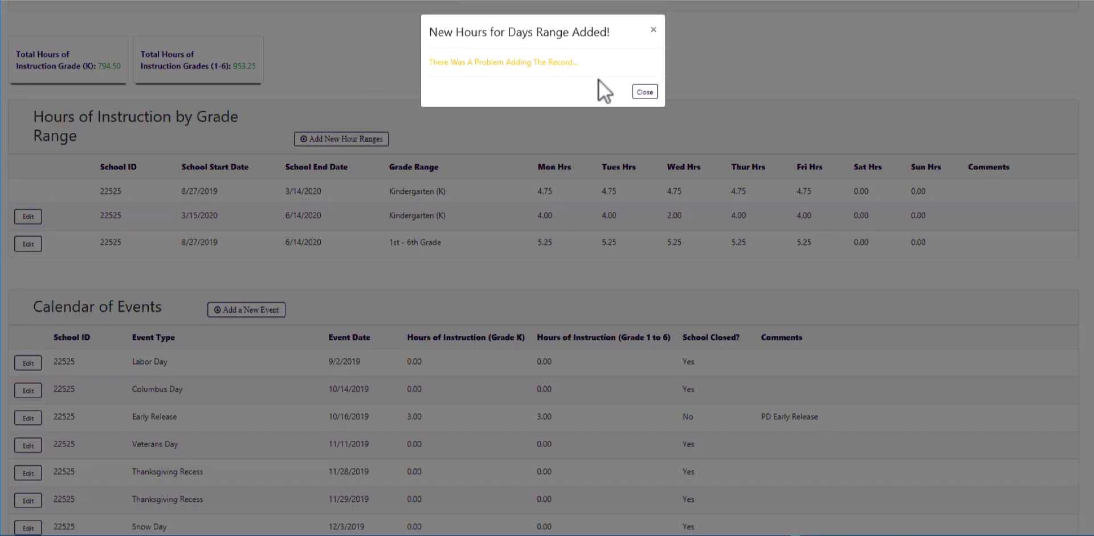
# Dismiss the hour range message and review New Franklin School's total instruction hours, hours by grade range and calendar of events
pyautogui.click(645, 91)
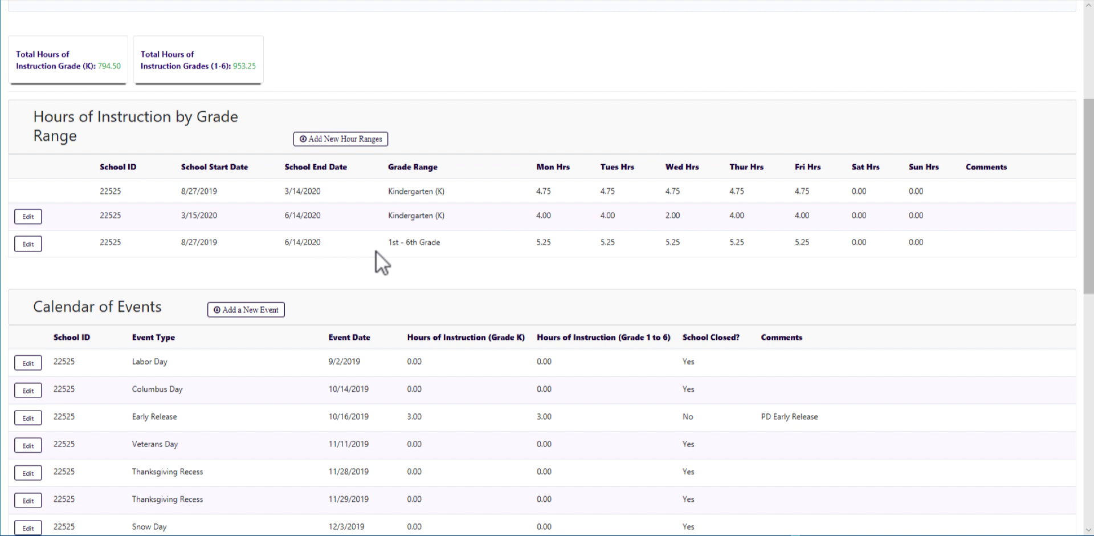
pyautogui.scroll(3, 350, 206)
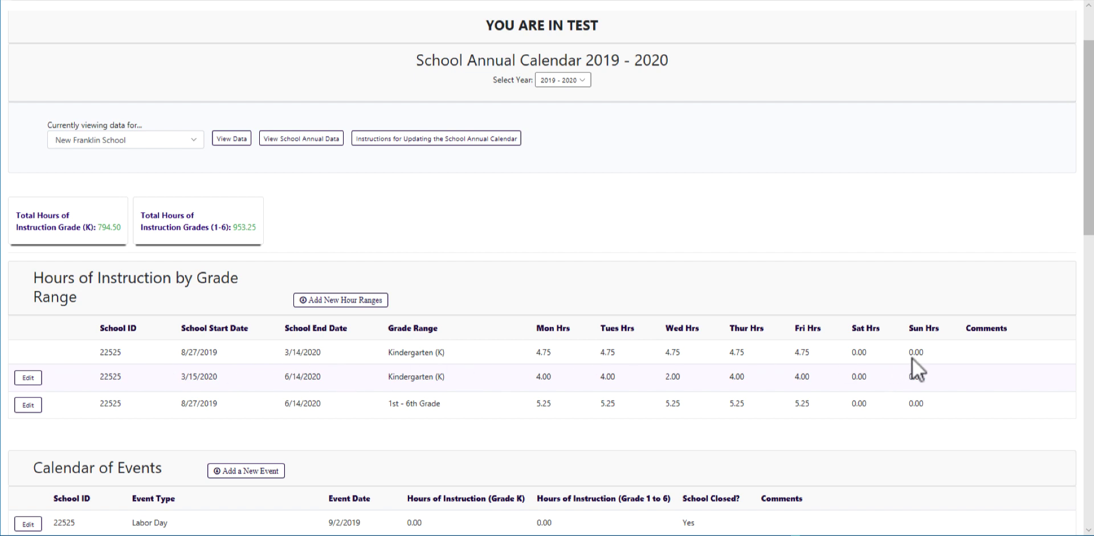
pyautogui.scroll(-3, 910, 357)
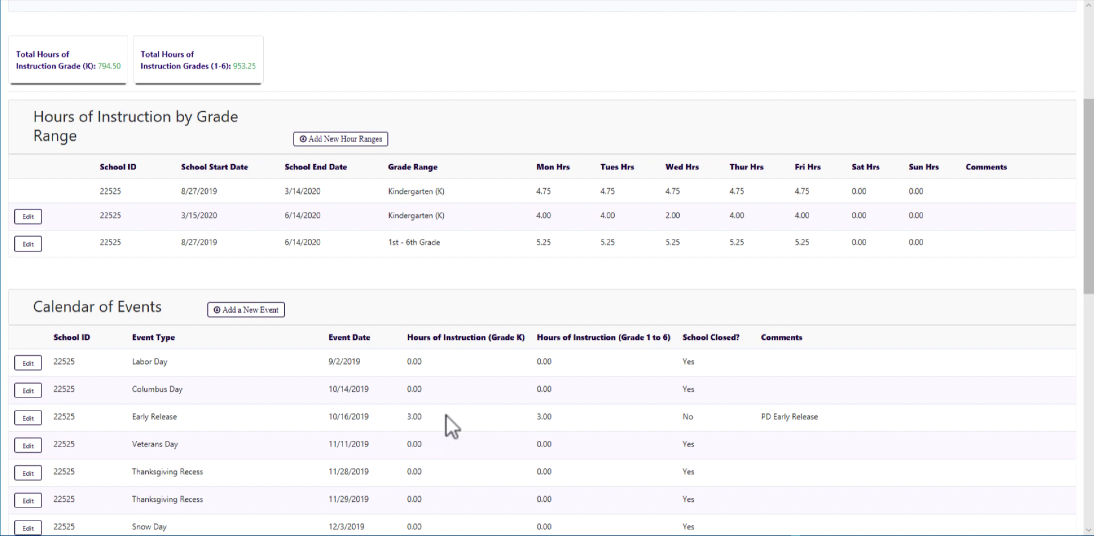
pyautogui.scroll(5, 539, 416)
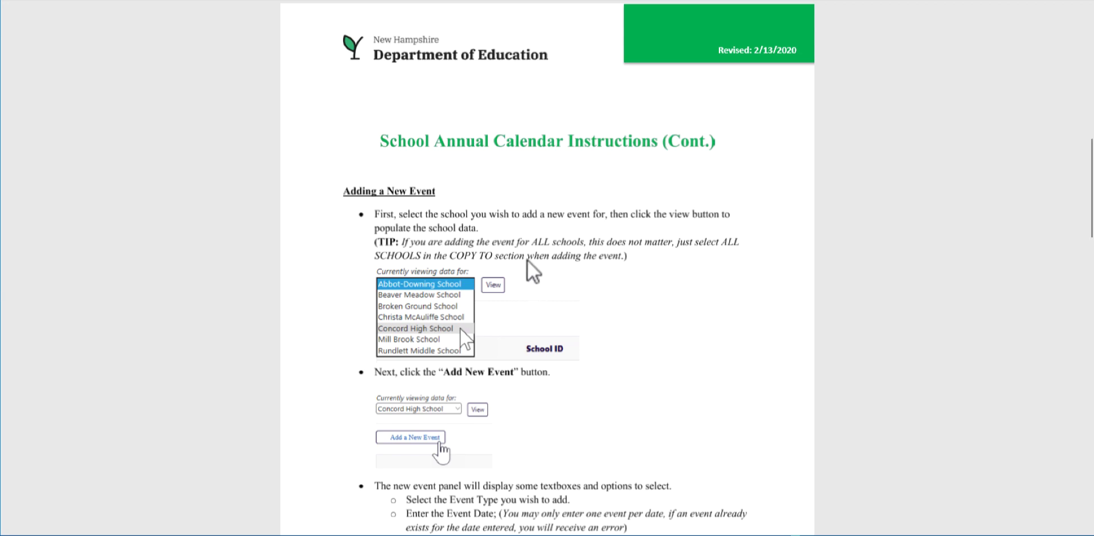
# Review the School Annual Calendar Instructions on adding and editing an event, and view the Review of Next Steps slide
pyautogui.scroll(-4, 530, 261)
pyautogui.scroll(-10, 528, 260)
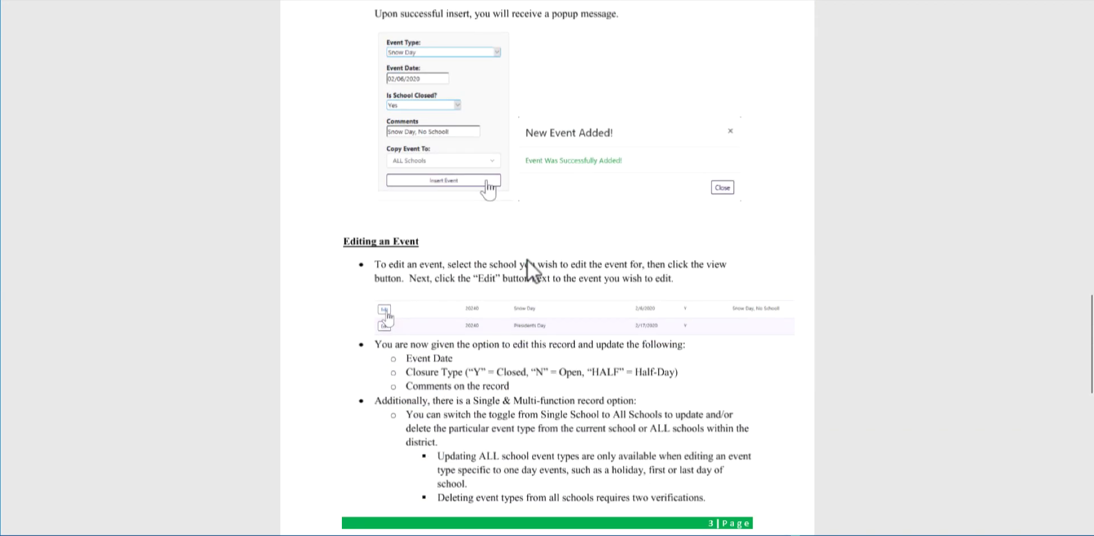
pyautogui.scroll(-3, 528, 260)
pyautogui.scroll(20, 528, 260)
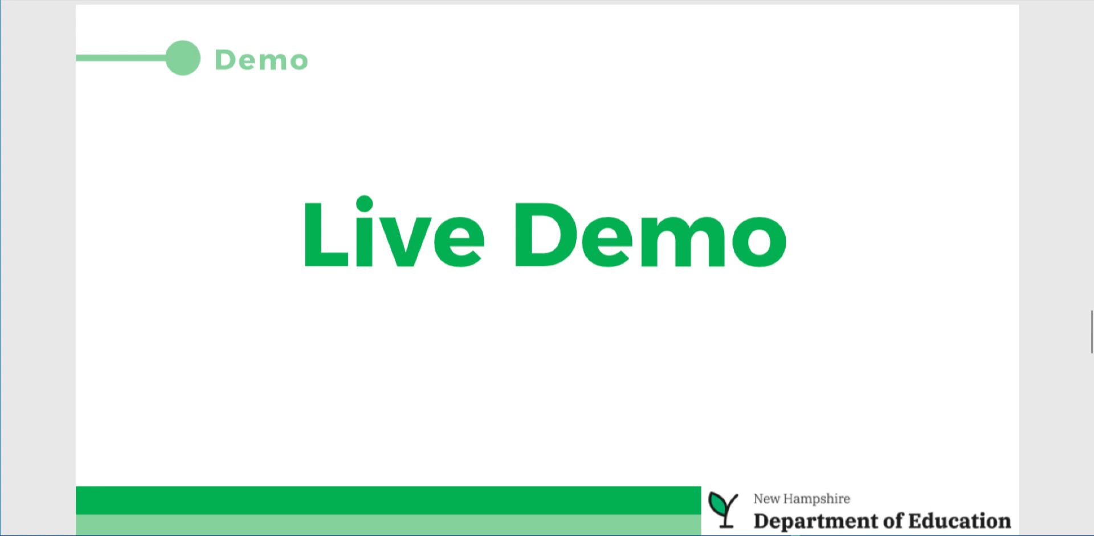
pyautogui.scroll(-5, 547, 268)
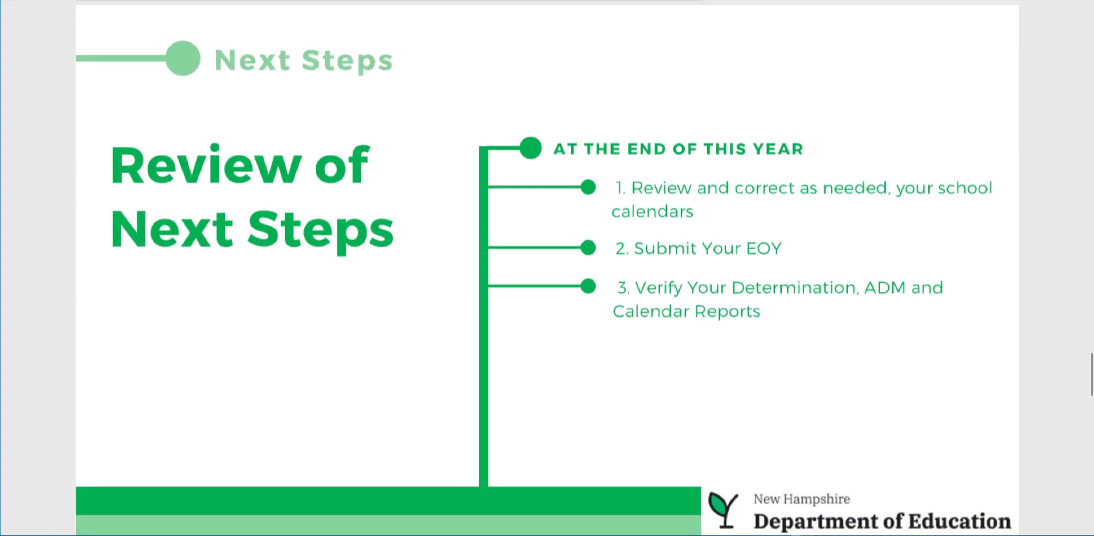